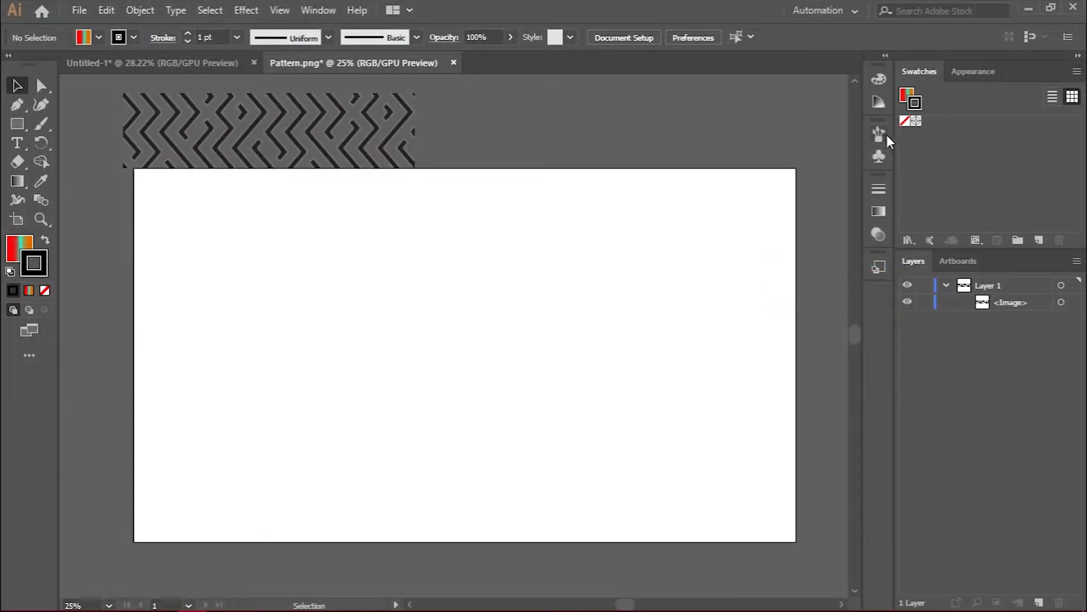
Create Art Brush 1 from the zigzag image with Scale Proportionately enabled.
left_click(879, 135)
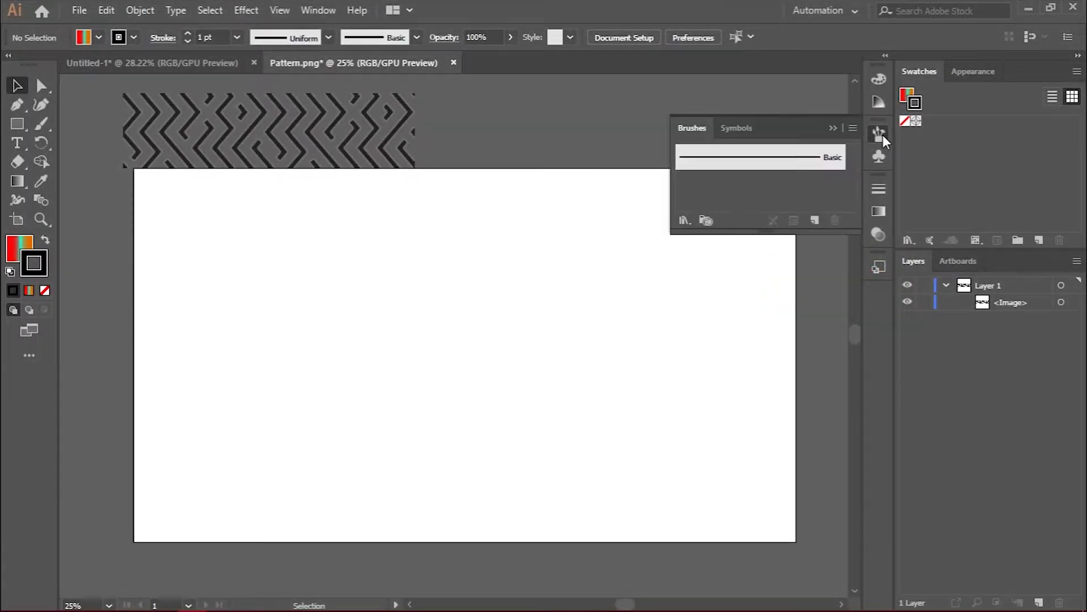
mouse_move(373, 128)
left_mouse_down()
mouse_move(698, 199)
mouse_move(723, 187)
left_mouse_up()
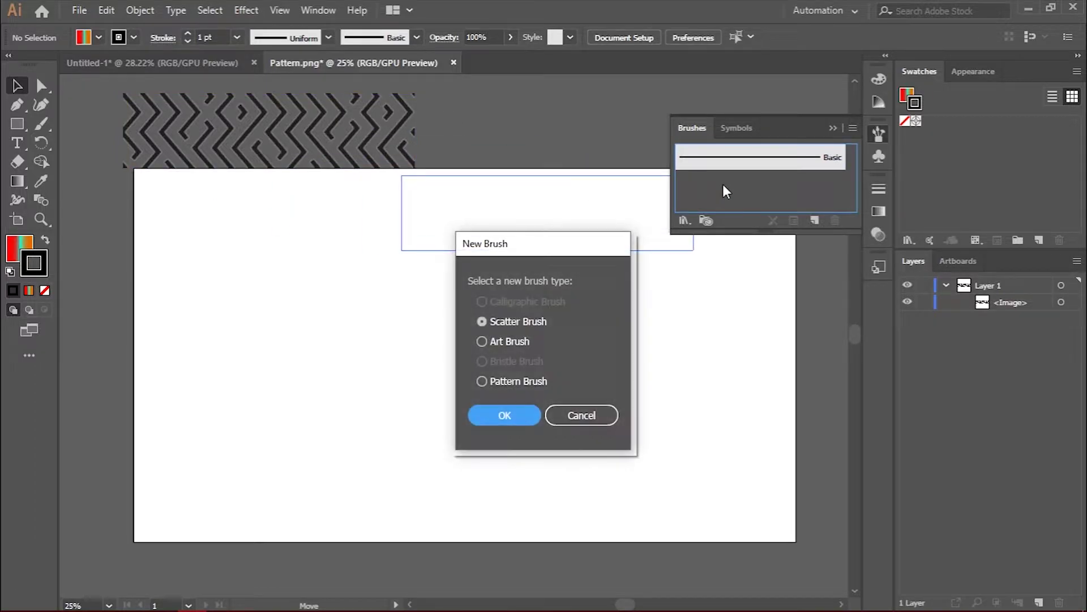
left_click(487, 344)
left_click(497, 414)
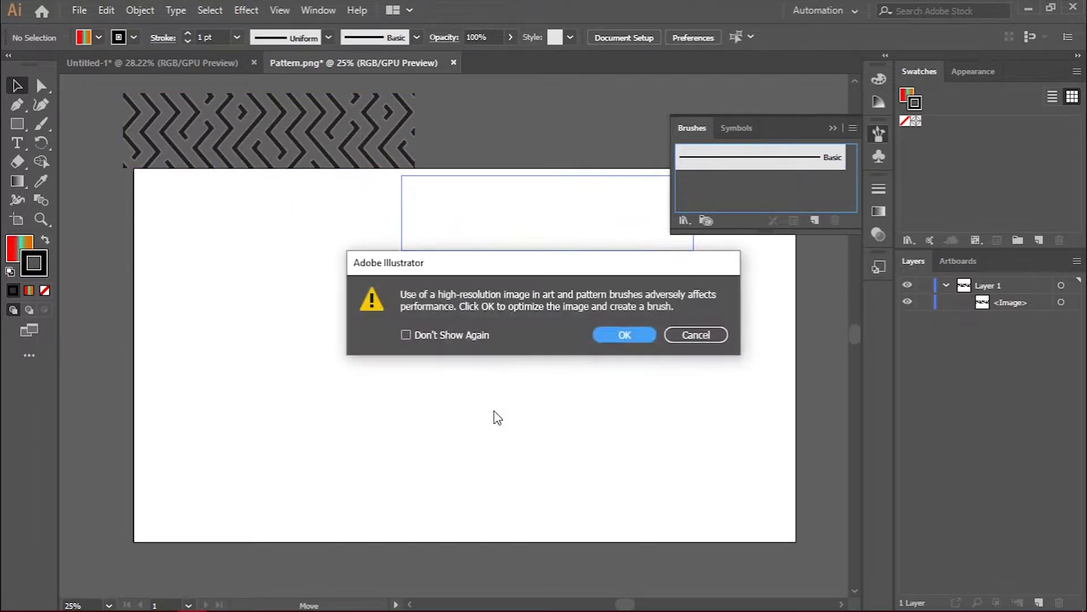
left_click(613, 334)
left_click(387, 165)
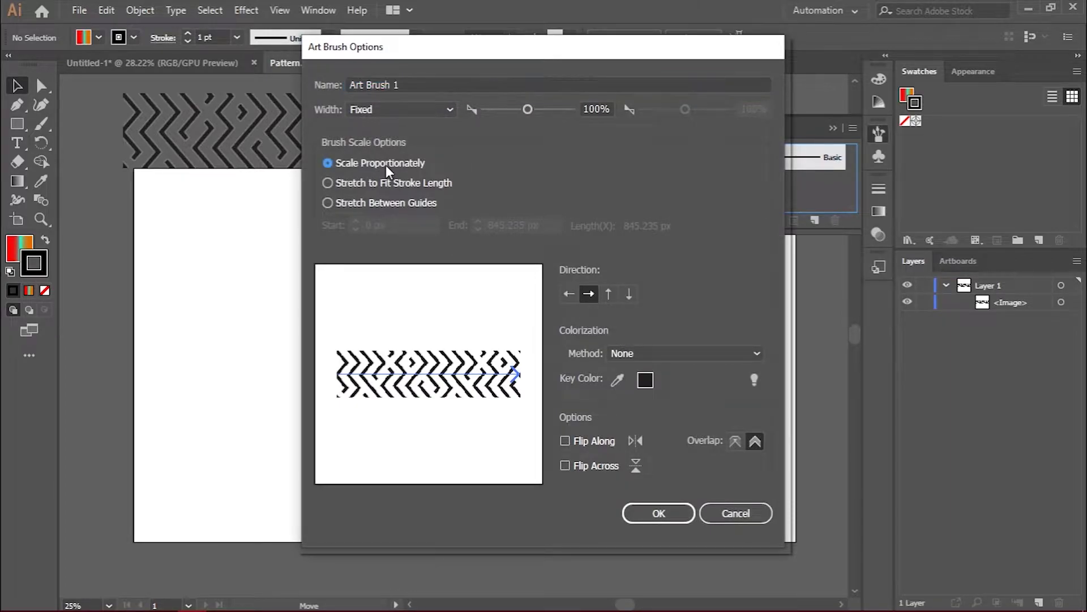
left_click(657, 513)
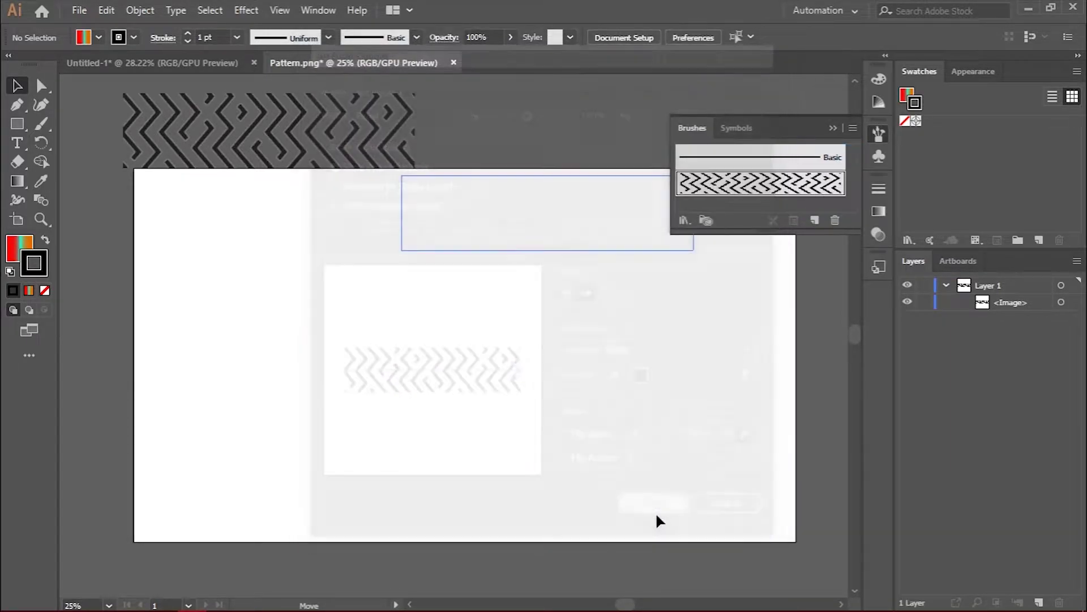
left_click(479, 291)
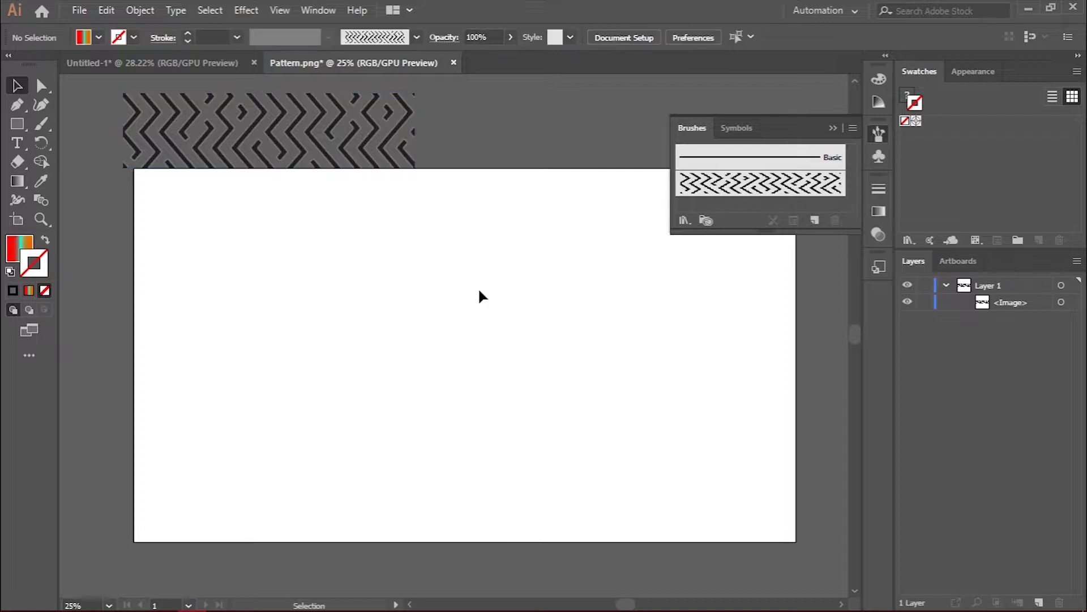
left_click(832, 129)
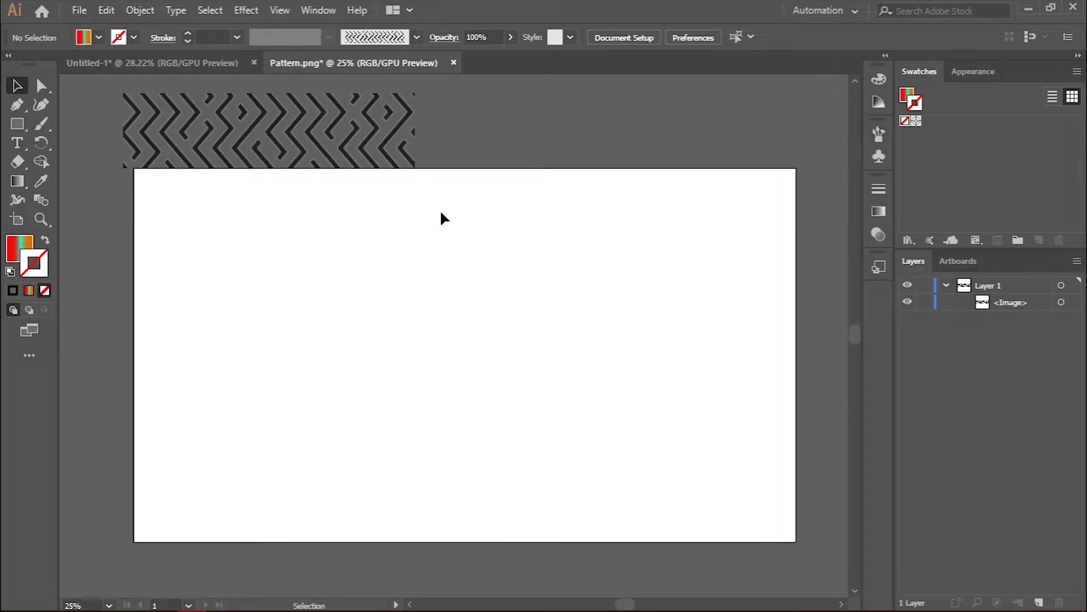
Type a single letter S on the artboard, replacing the placeholder text.
left_click(16, 145)
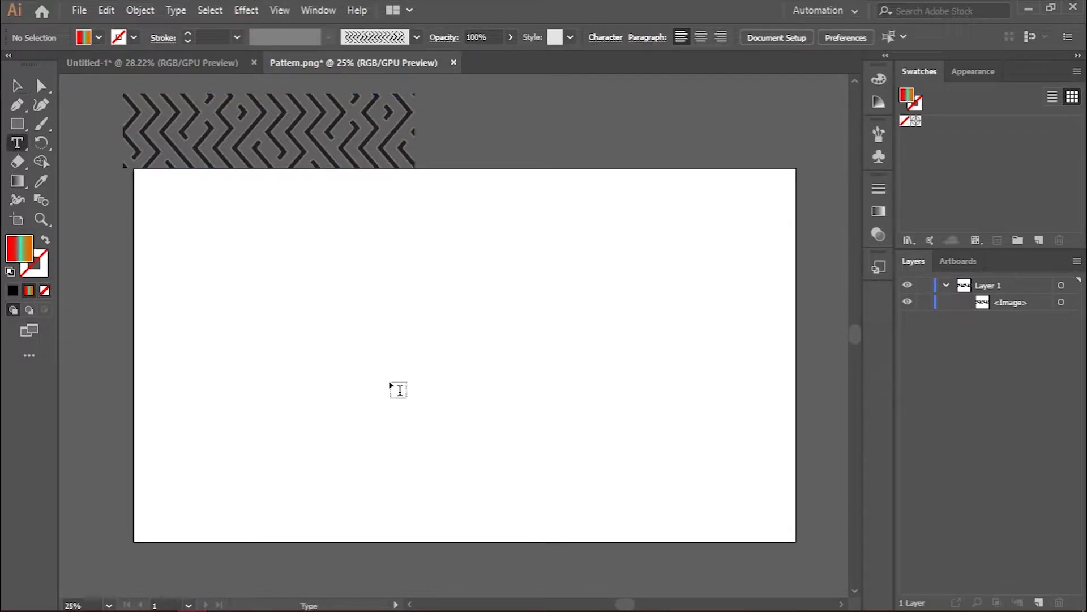
left_click(381, 394)
key("BackSpace")
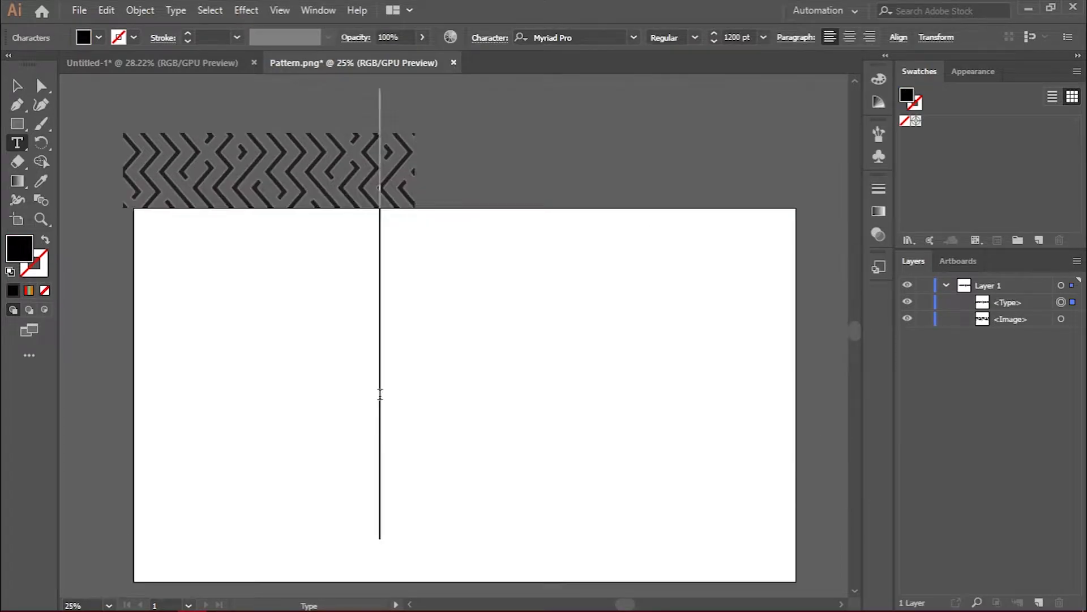
type("S")
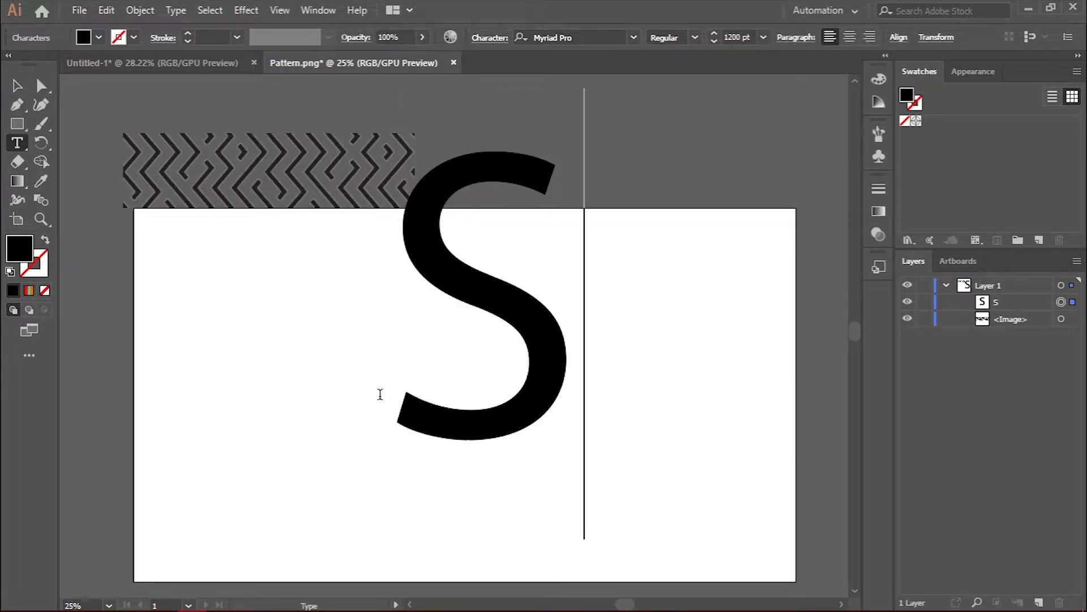
key("Escape")
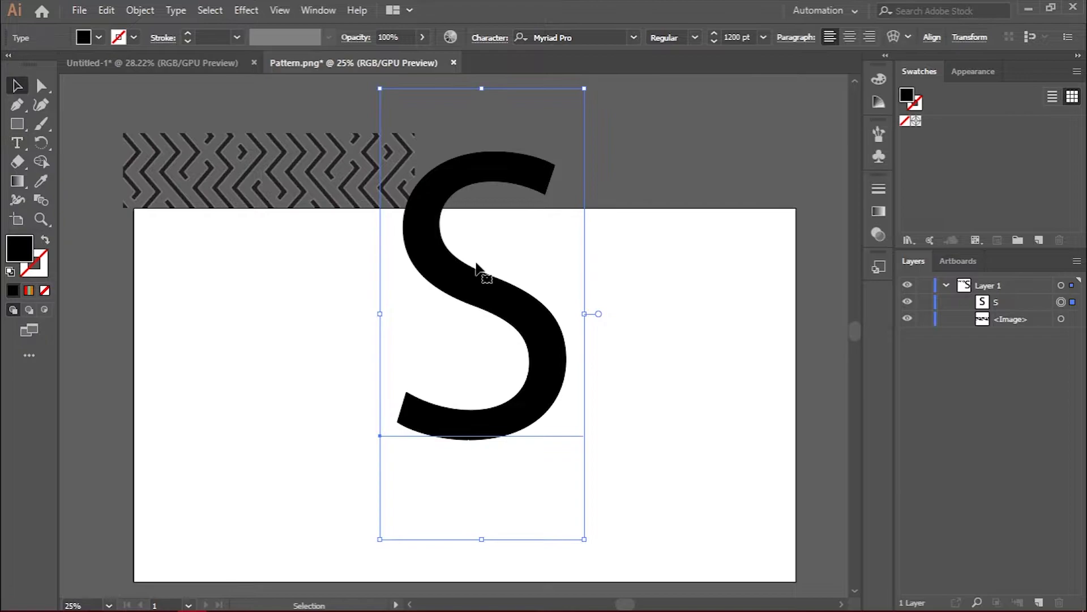
Move the S down and nudge it into position on the artboard.
left_click_drag(492, 288, 475, 402)
scroll(479, 402, "down", 4)
scroll(480, 401, "up", 3)
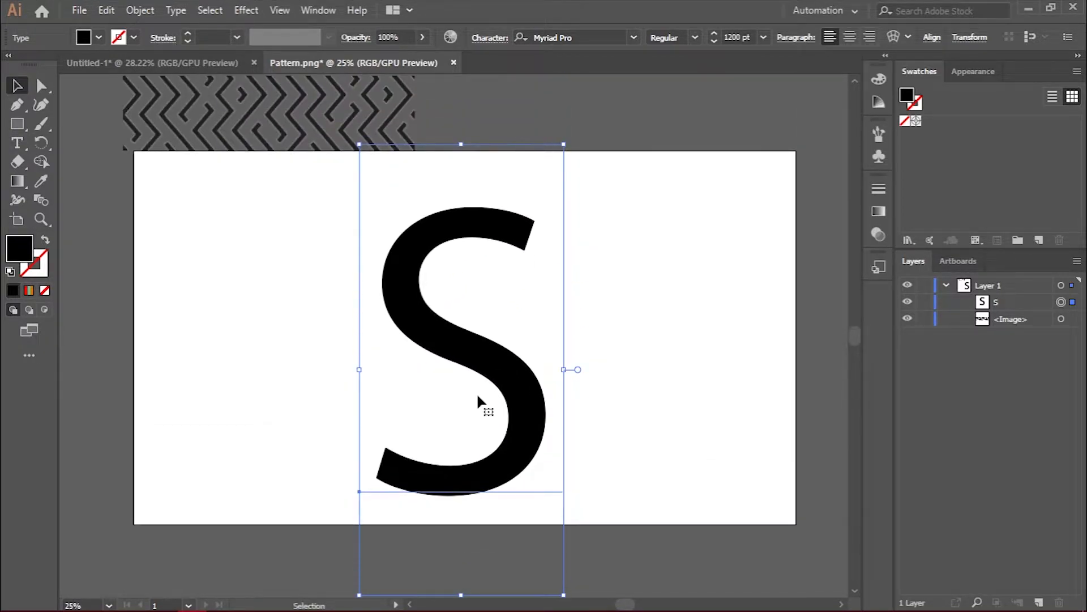
left_click(685, 364)
left_click_drag(487, 369, 489, 355)
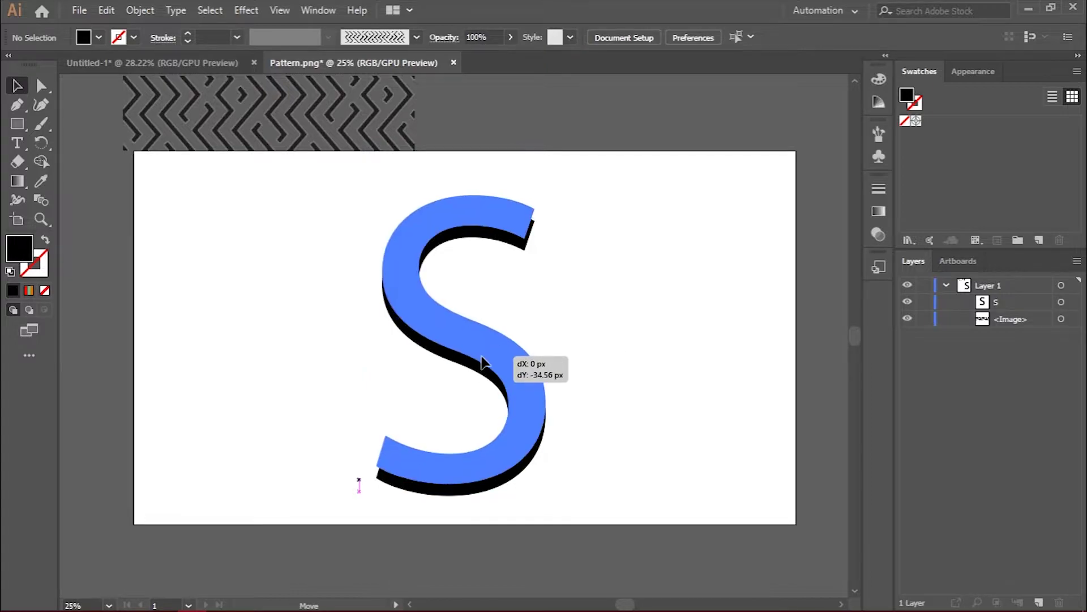
Convert the S to outlines and swap its fill and stroke.
left_click(176, 10)
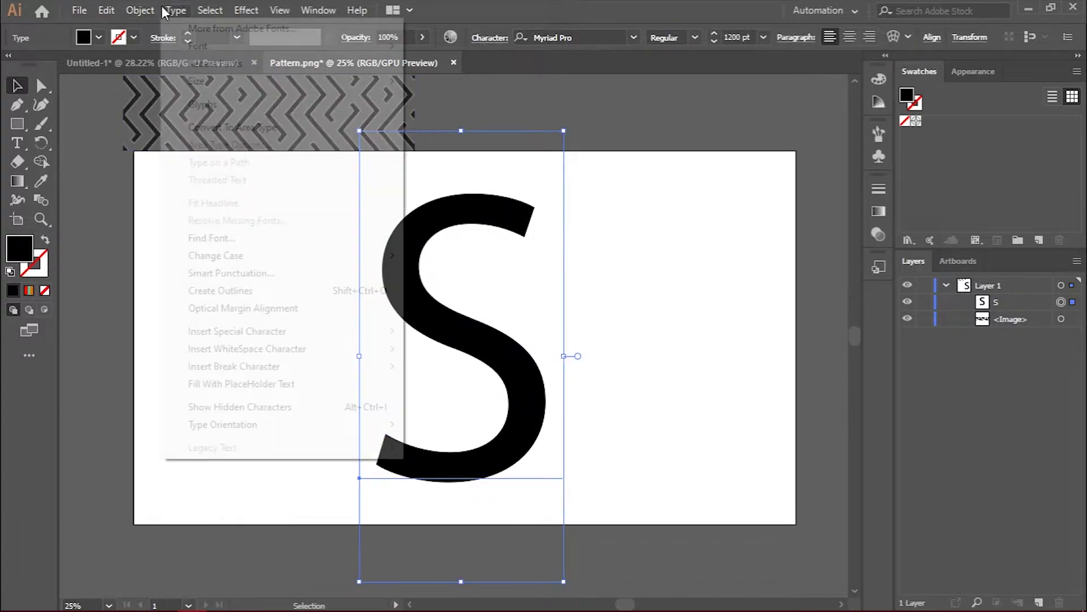
left_click(264, 291)
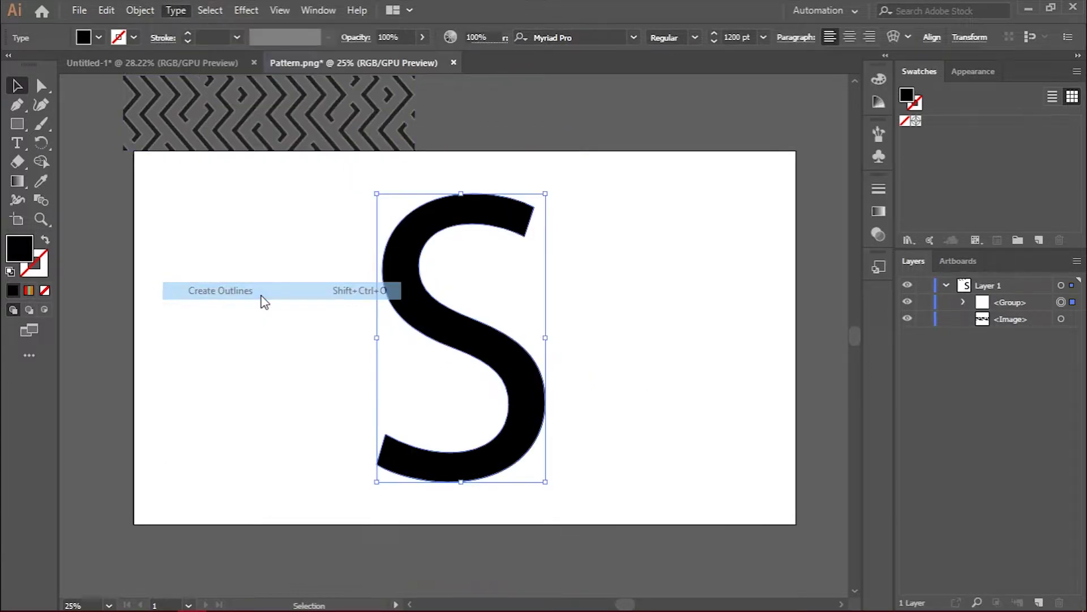
left_click(46, 240)
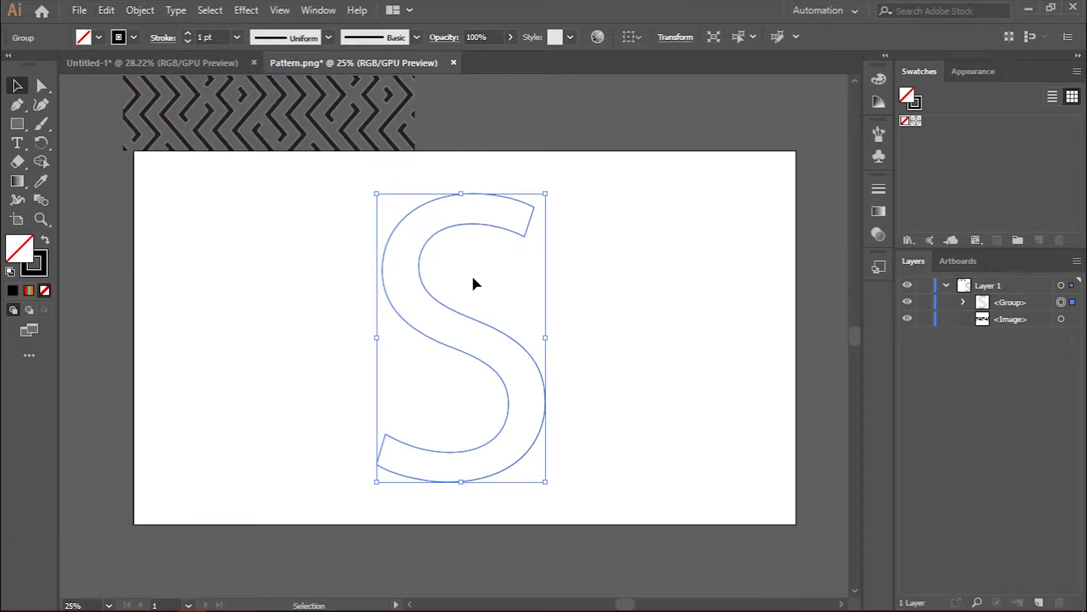
left_click(450, 289)
Ungroup the S outline and release its compound path into a plain path.
left_click(442, 303)
right_click(398, 311)
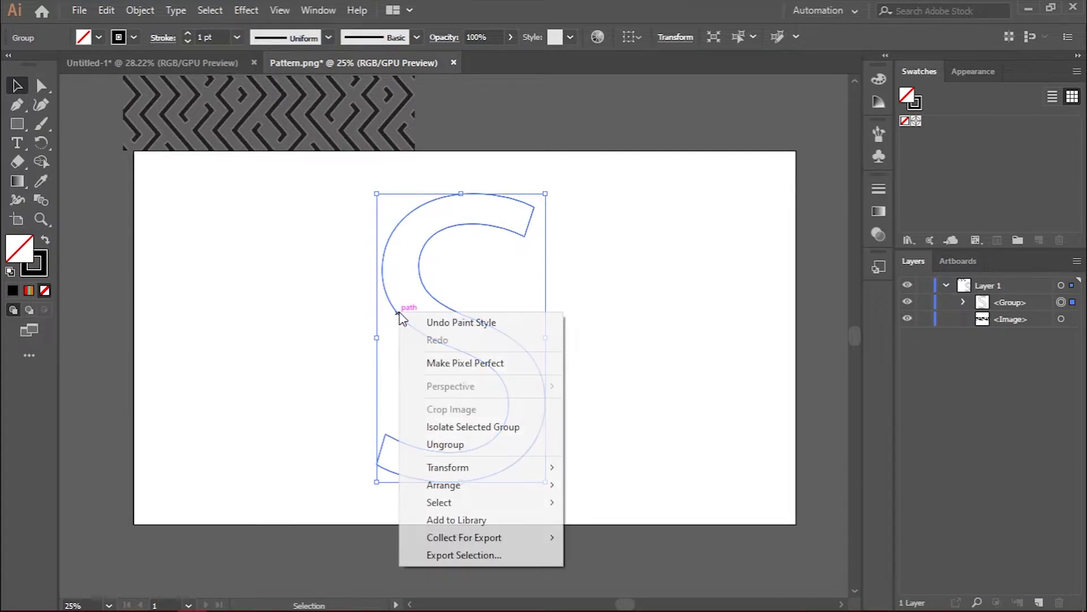
left_click(452, 445)
left_click(515, 343)
left_click(496, 331)
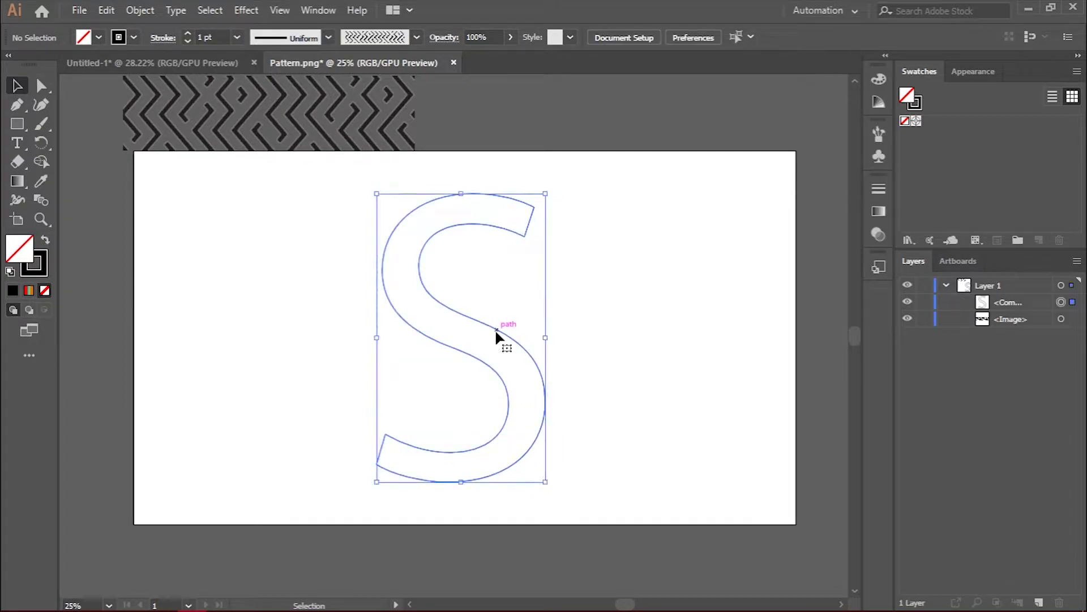
right_click(496, 331)
left_click(549, 447)
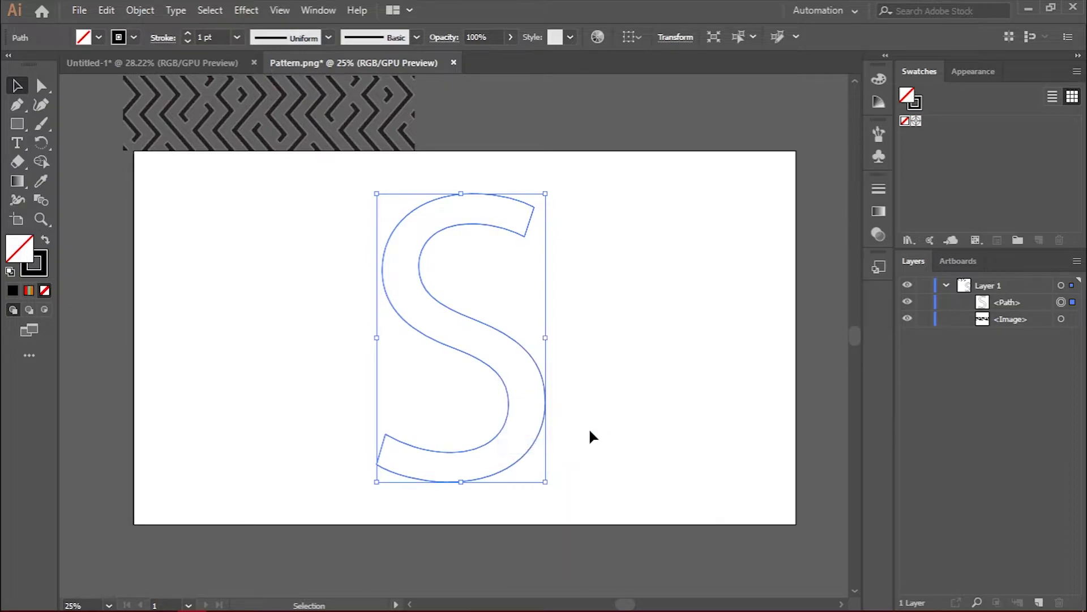
left_click(590, 432)
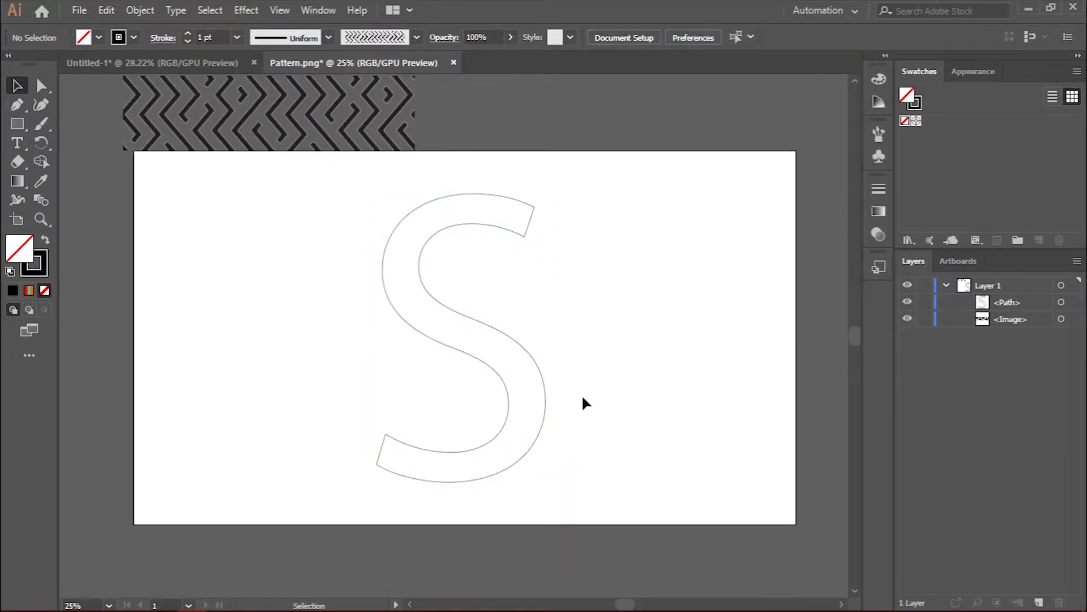
Add anchor points on the S's bottom-left and top-right end caps.
left_click(18, 105)
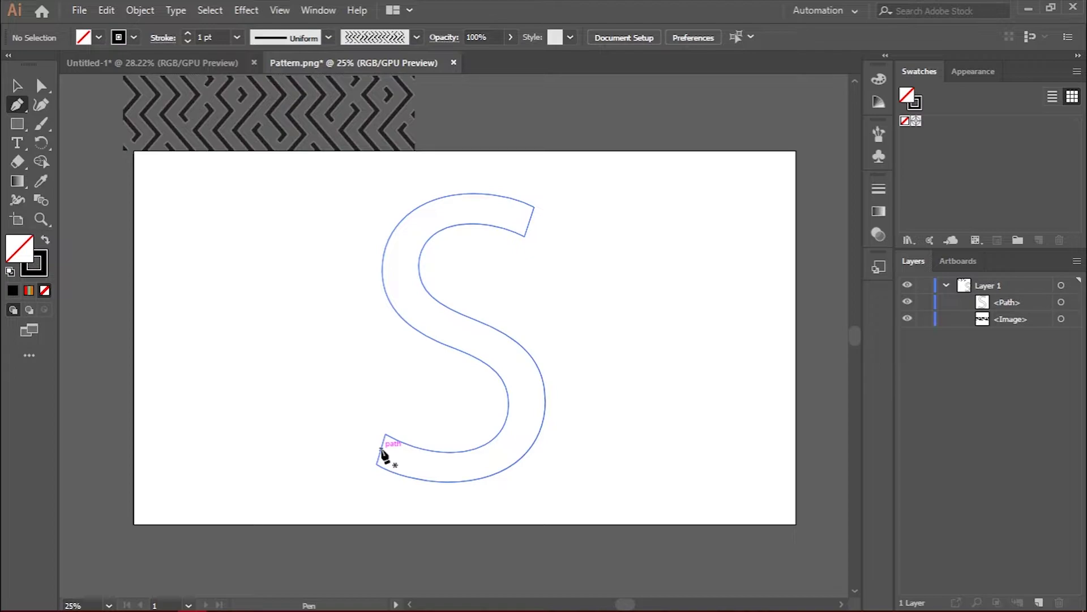
left_click(17, 86)
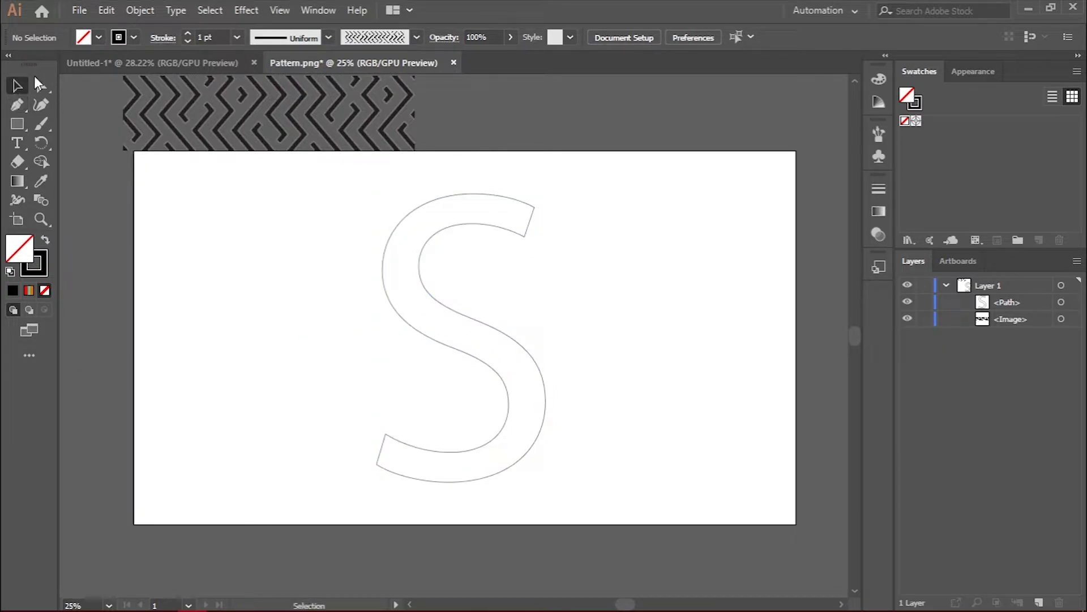
left_click_drag(344, 170, 621, 510)
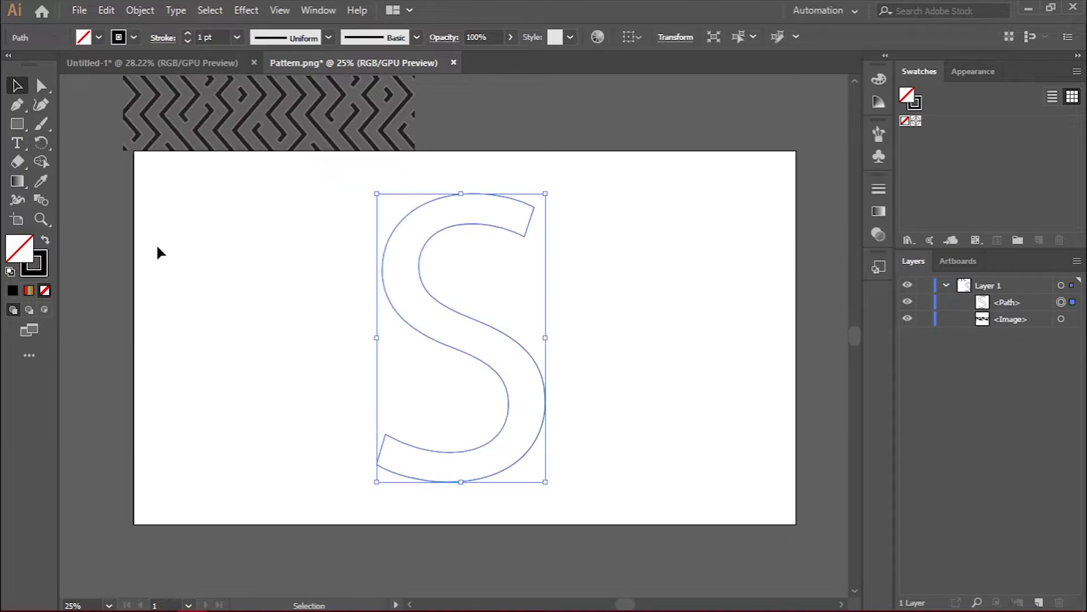
left_click(17, 105)
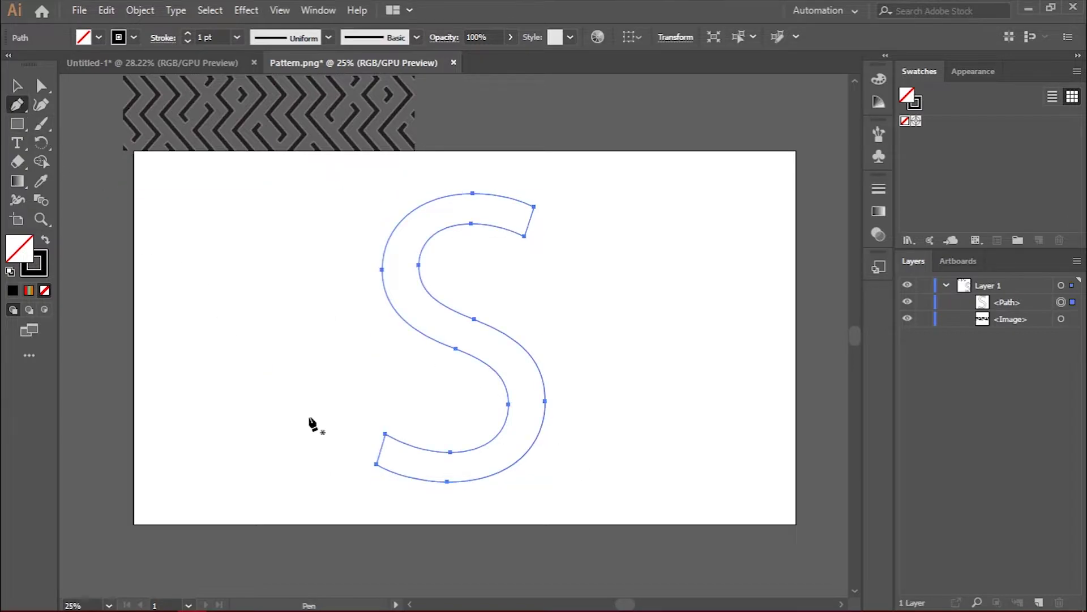
left_click(381, 449)
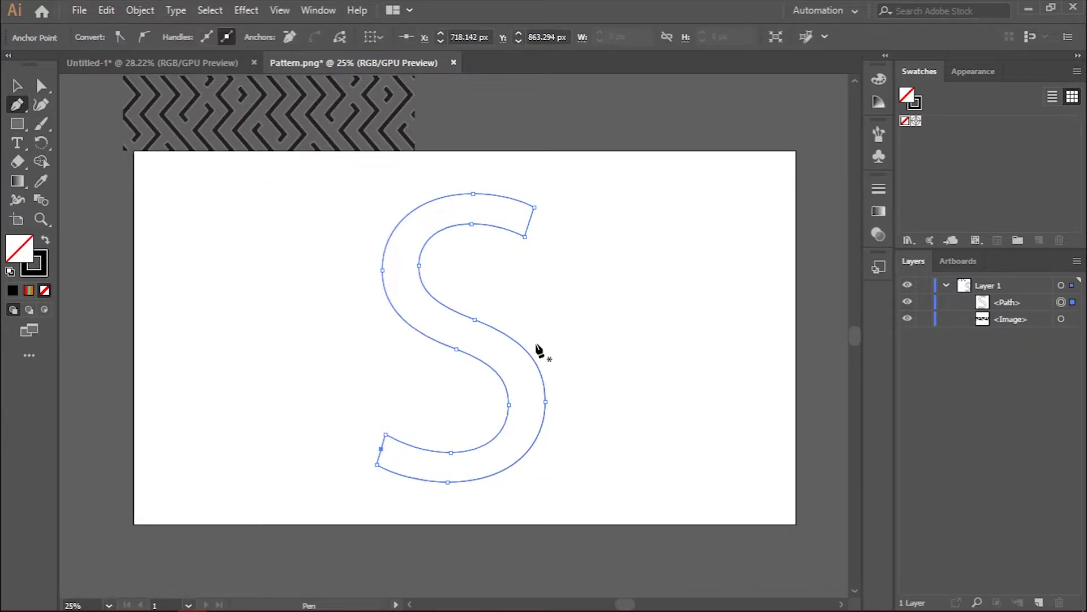
left_click(529, 220)
Delete both new anchor points to split the S into two curves.
left_click(39, 88)
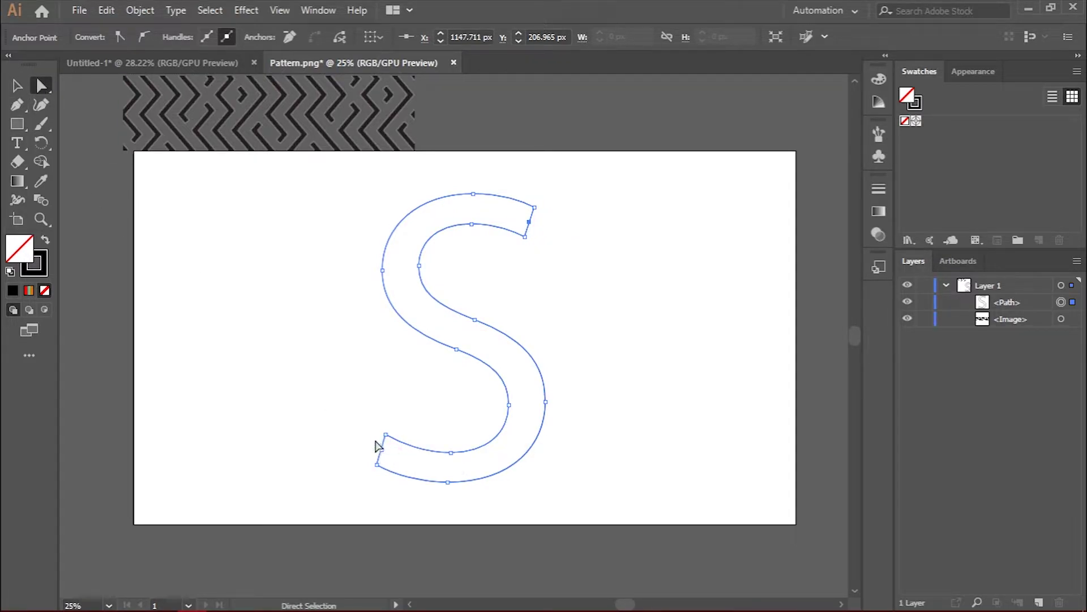
left_click_drag(382, 450, 387, 455)
key("Delete")
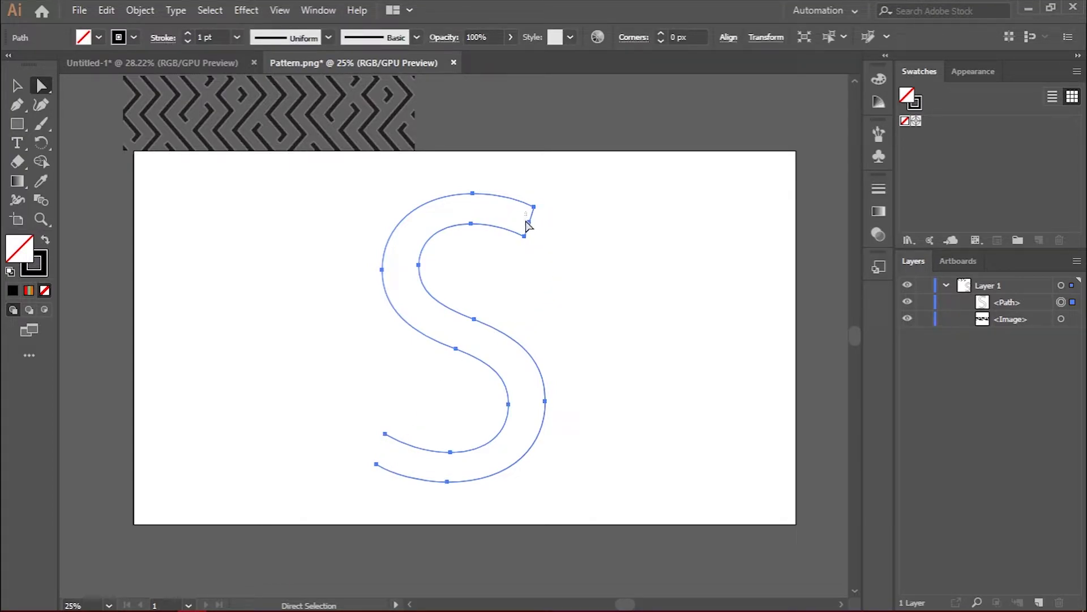
left_click_drag(526, 219, 541, 237)
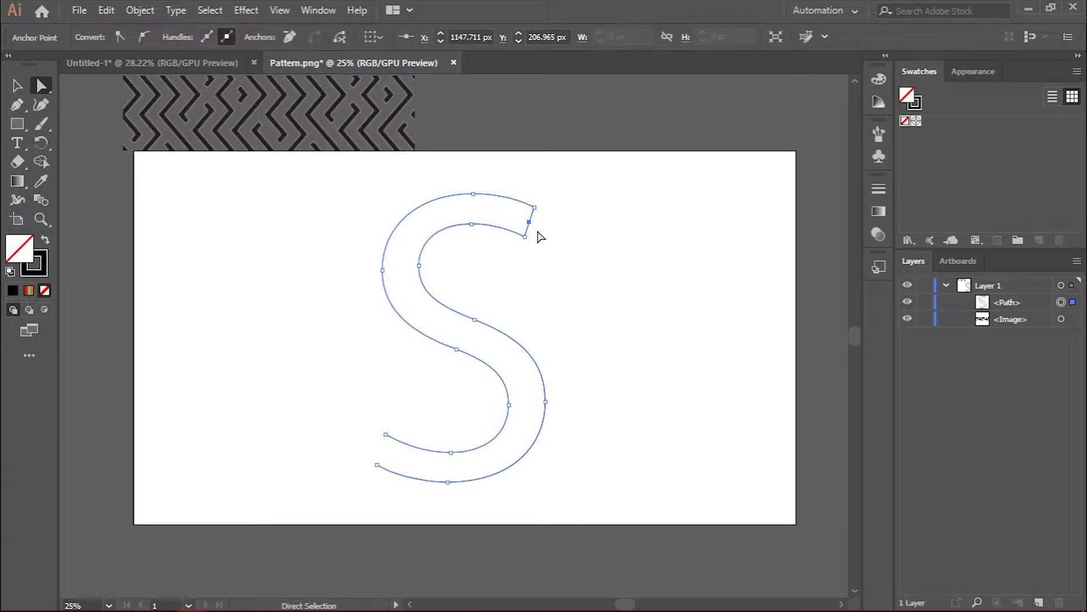
key("Delete")
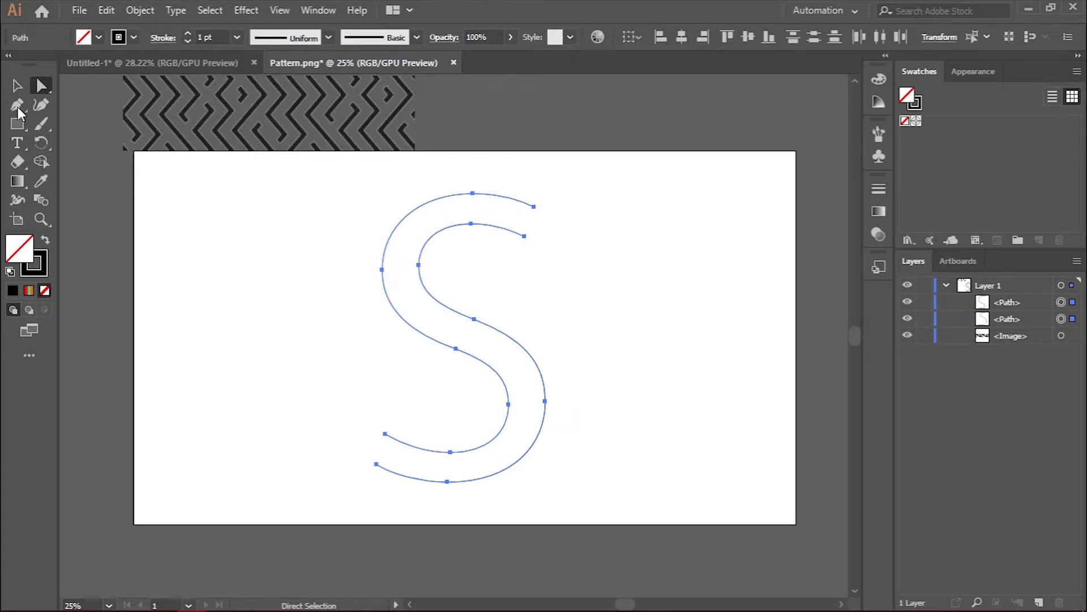
left_click(16, 86)
left_click(296, 278)
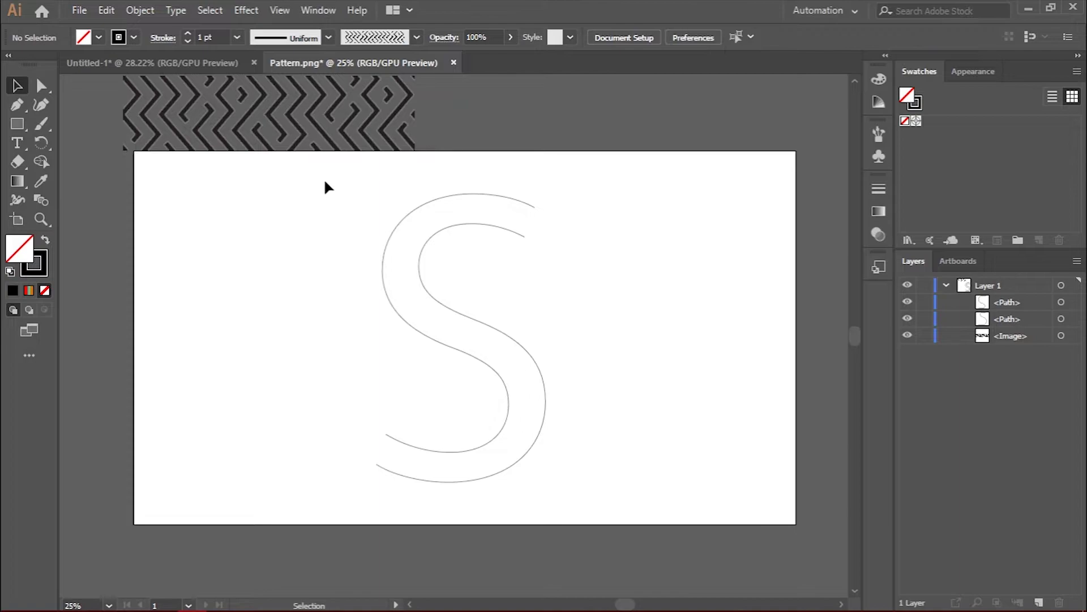
Blend from the outer curve's end to the inner curve's end.
left_click_drag(481, 417, 563, 508)
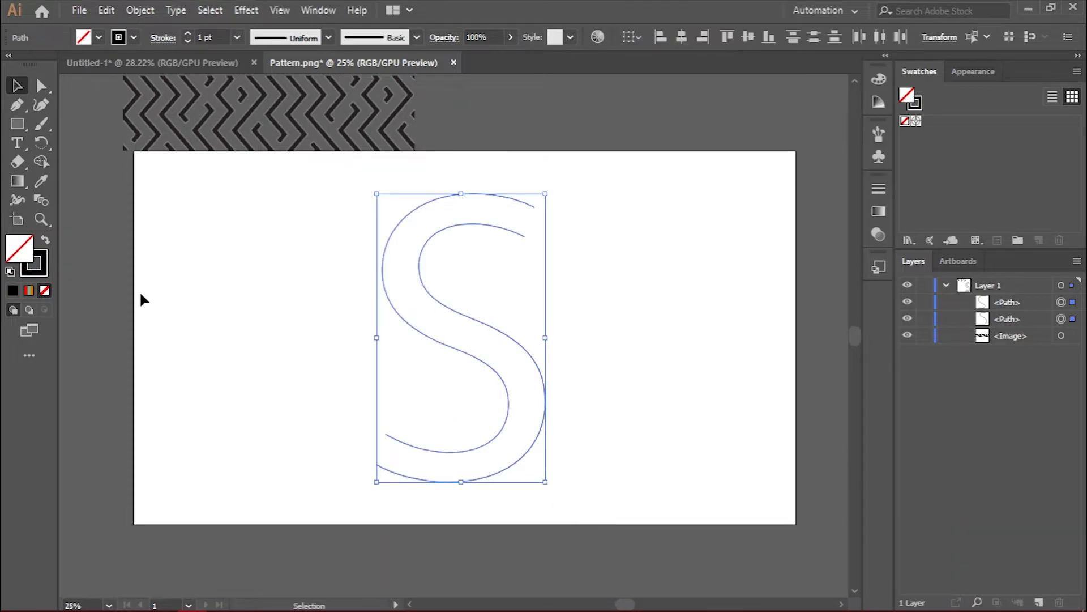
left_click(41, 201)
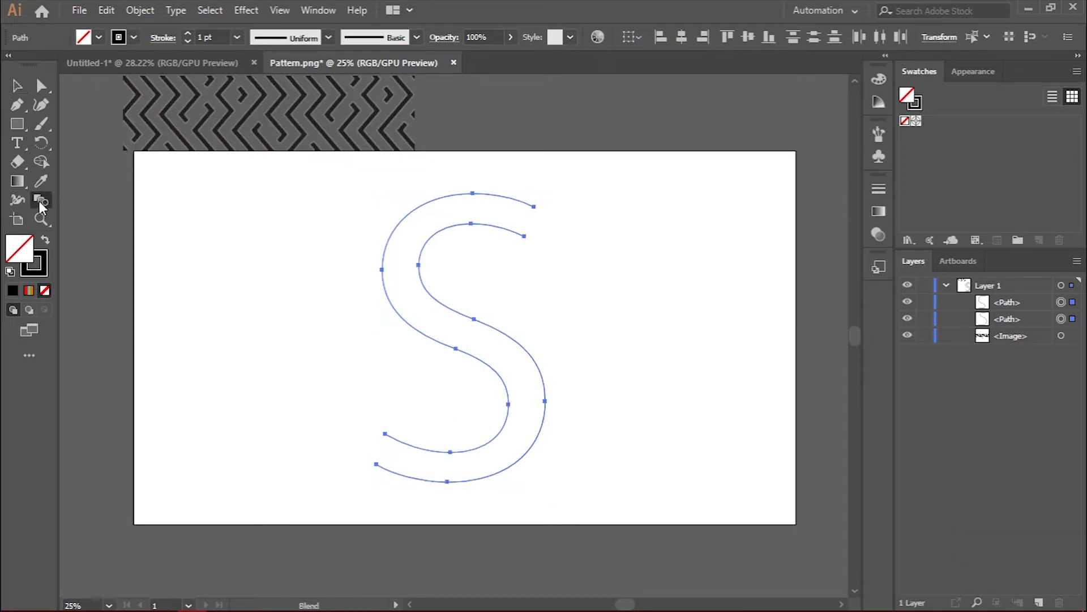
left_click(375, 464)
left_click(386, 434)
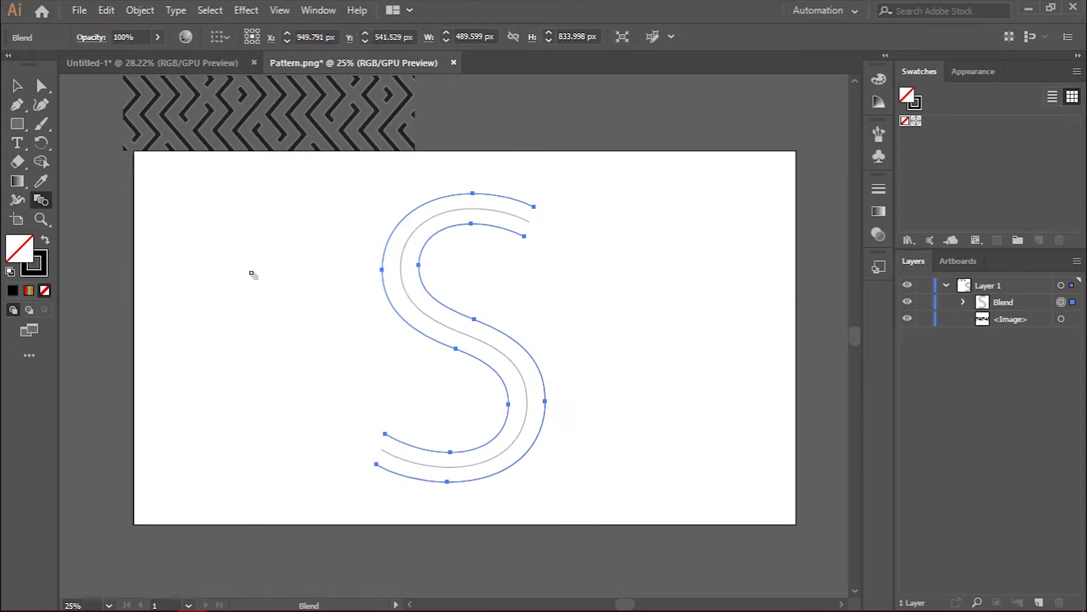
left_click(17, 85)
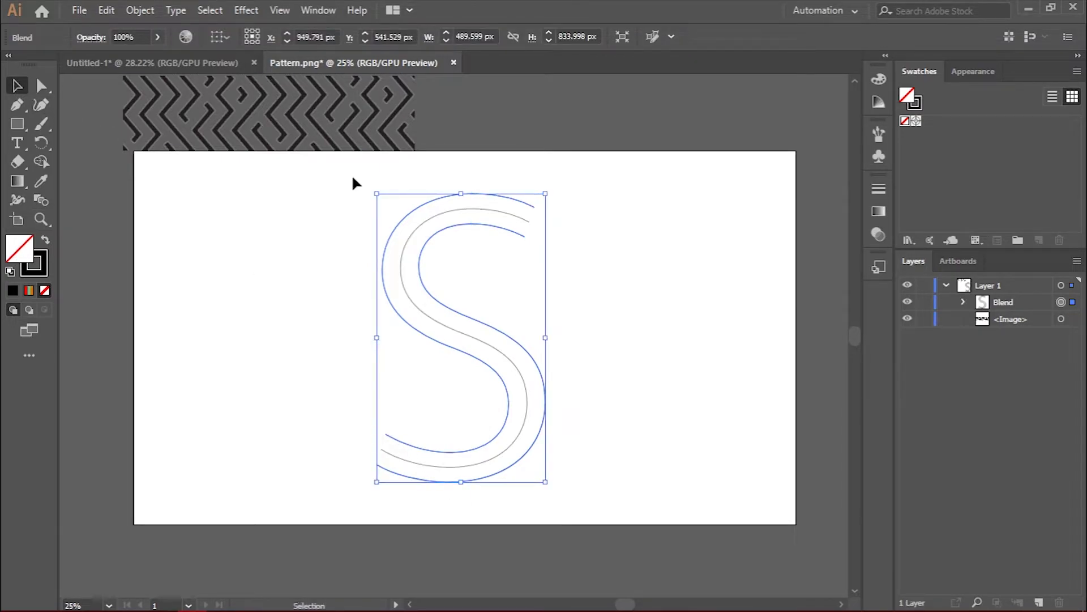
Reselect the entire S blend.
left_click_drag(353, 178, 572, 460)
right_click(506, 336)
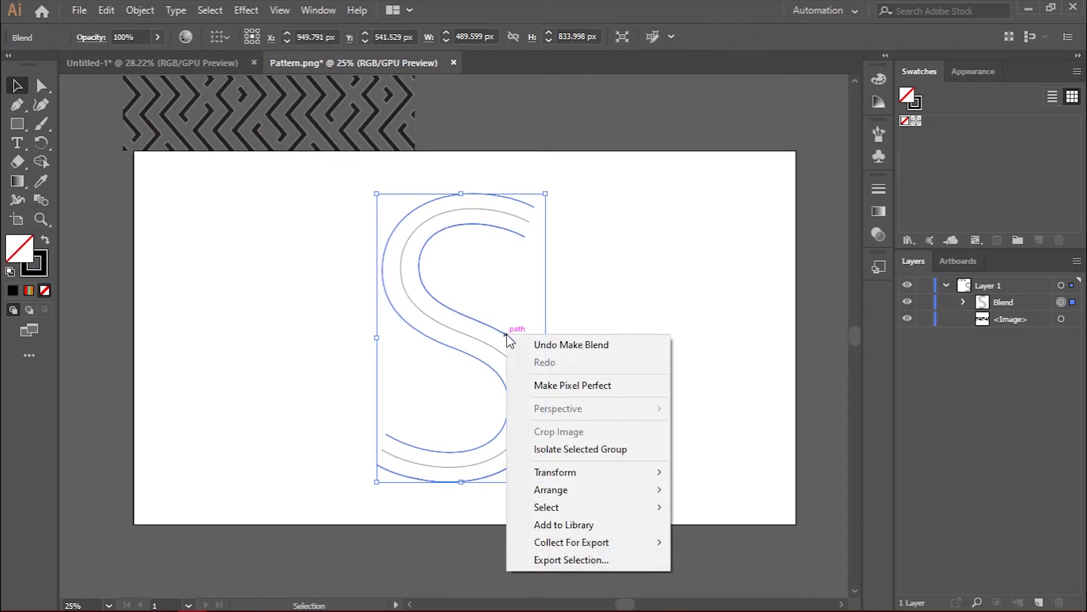
left_click(371, 182)
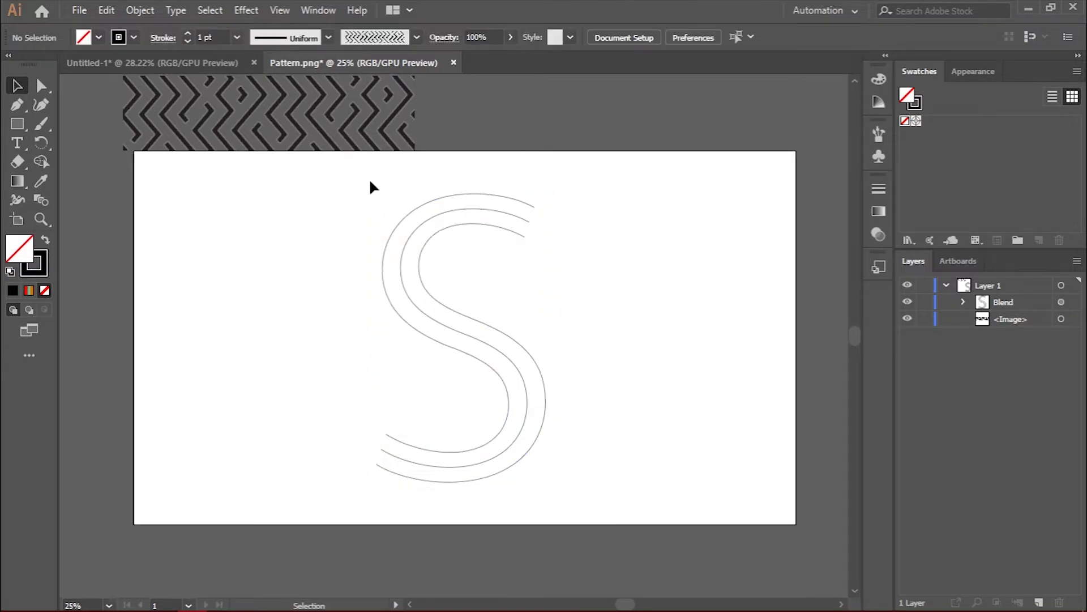
left_click_drag(333, 178, 603, 526)
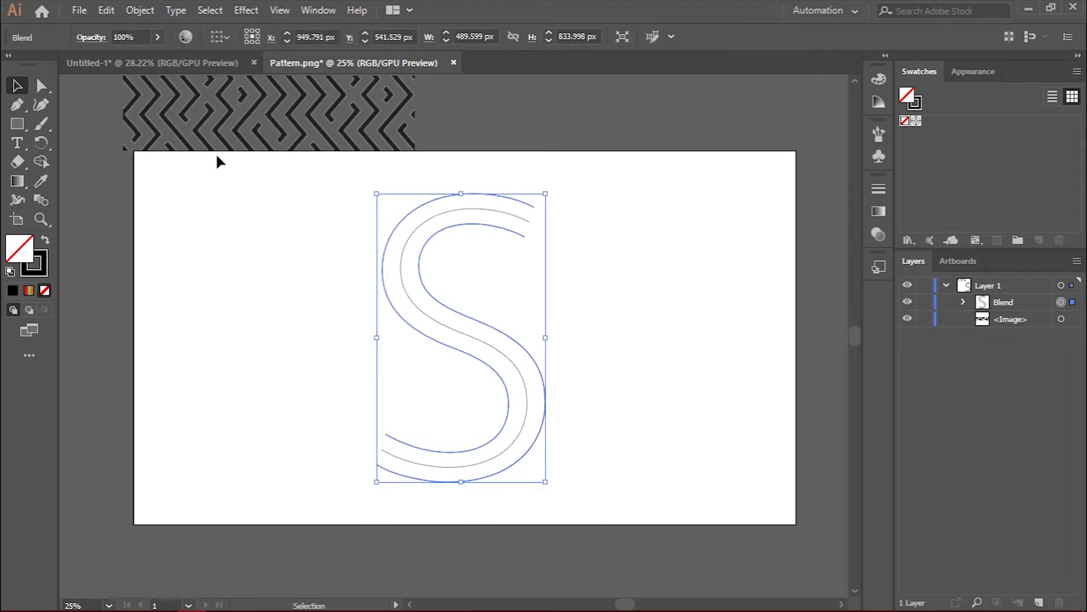
left_click(173, 10)
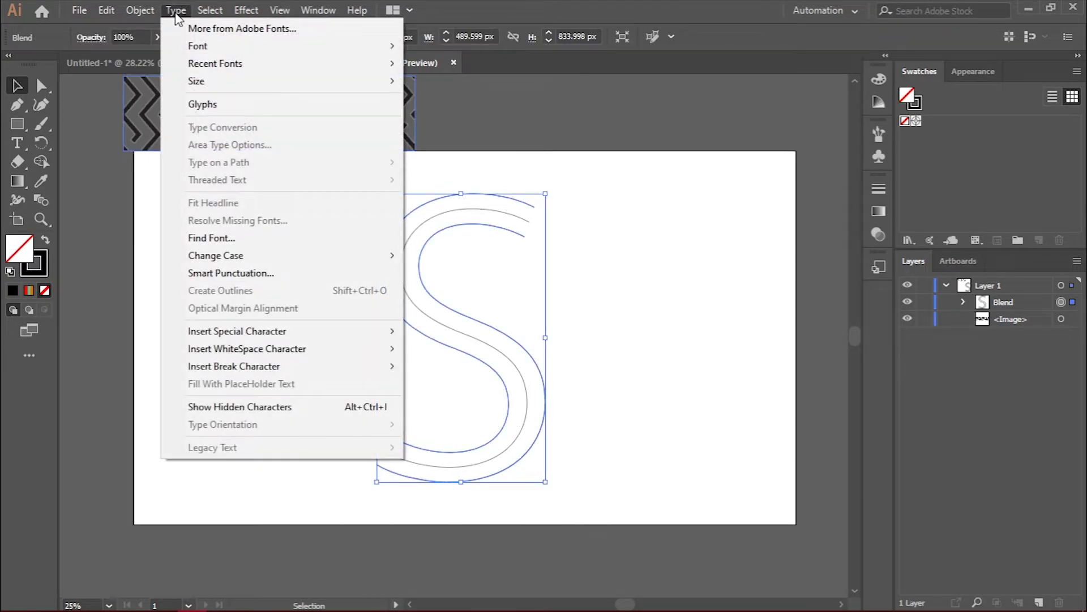
mouse_move(140, 10)
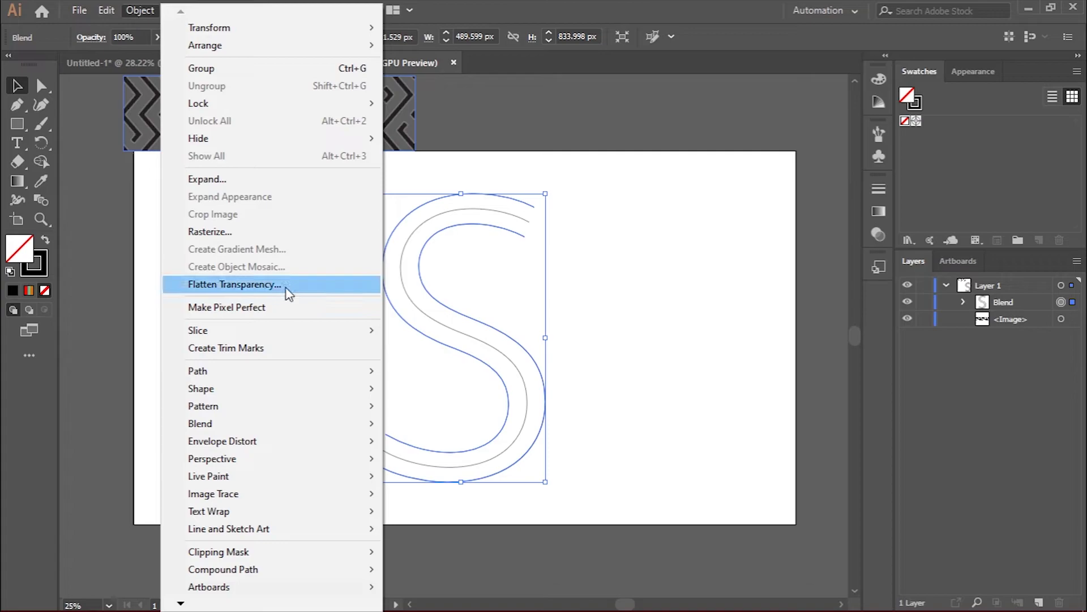
Expand the S blend into a group of three paths and reselect it.
left_click(287, 182)
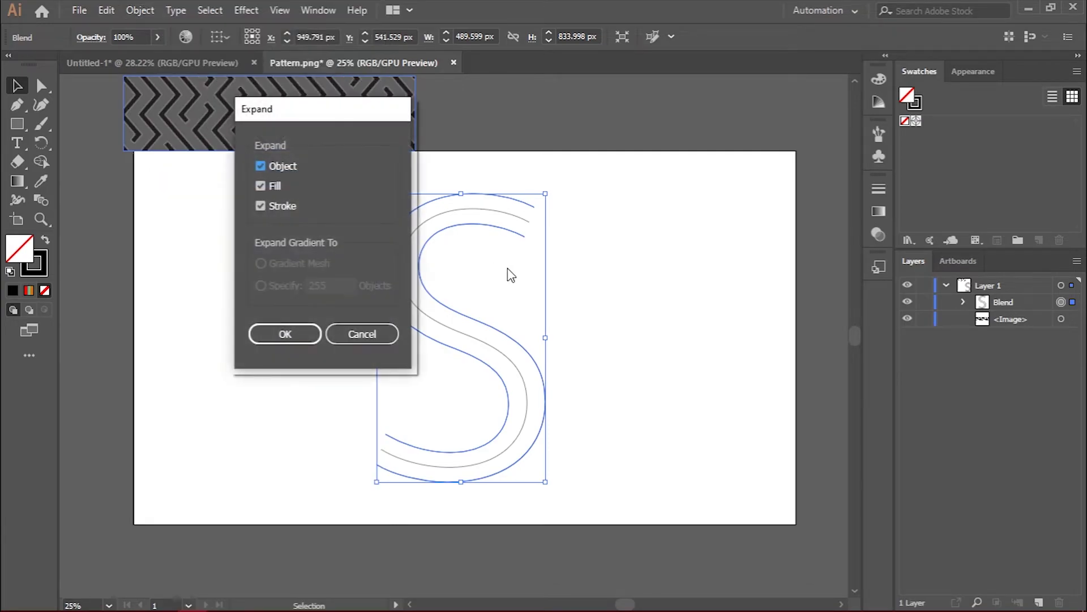
left_click(313, 335)
left_click(665, 360)
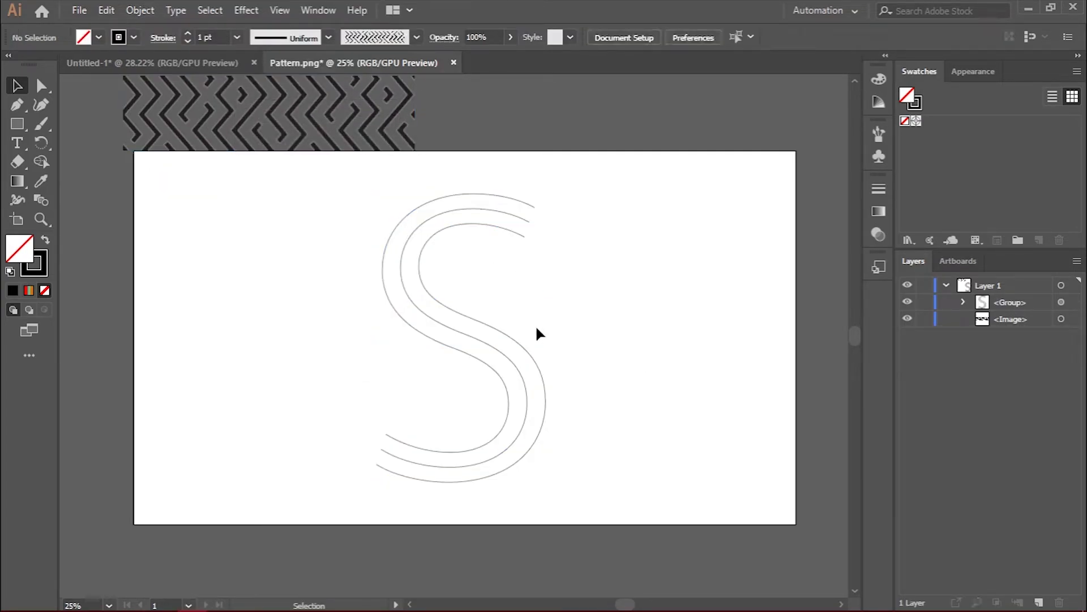
left_click_drag(336, 190, 588, 480)
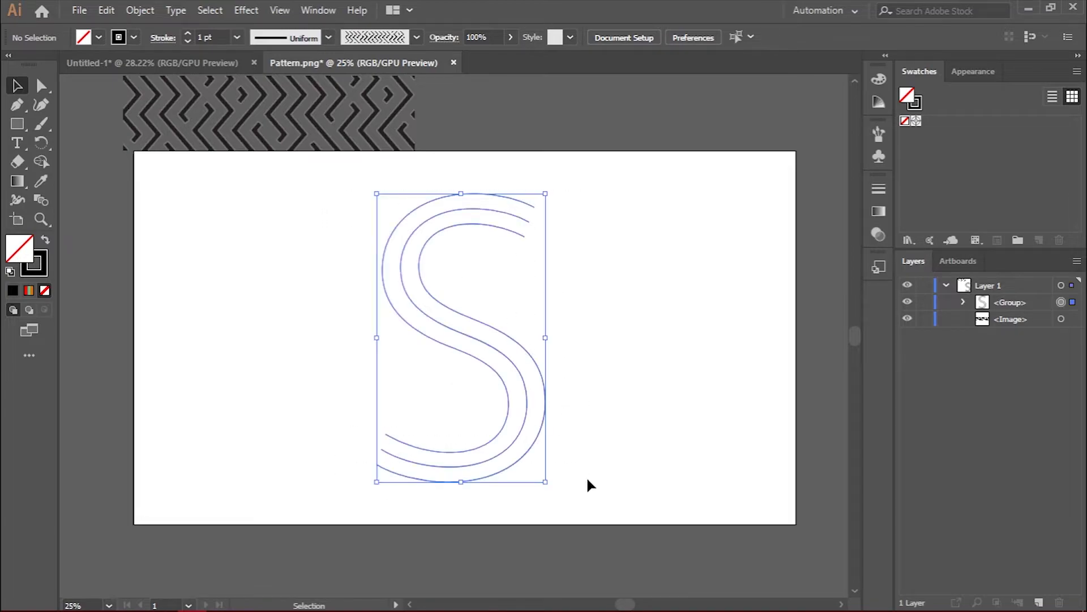
Ungroup the three S curves and delete the outer and inner ones.
right_click(533, 365)
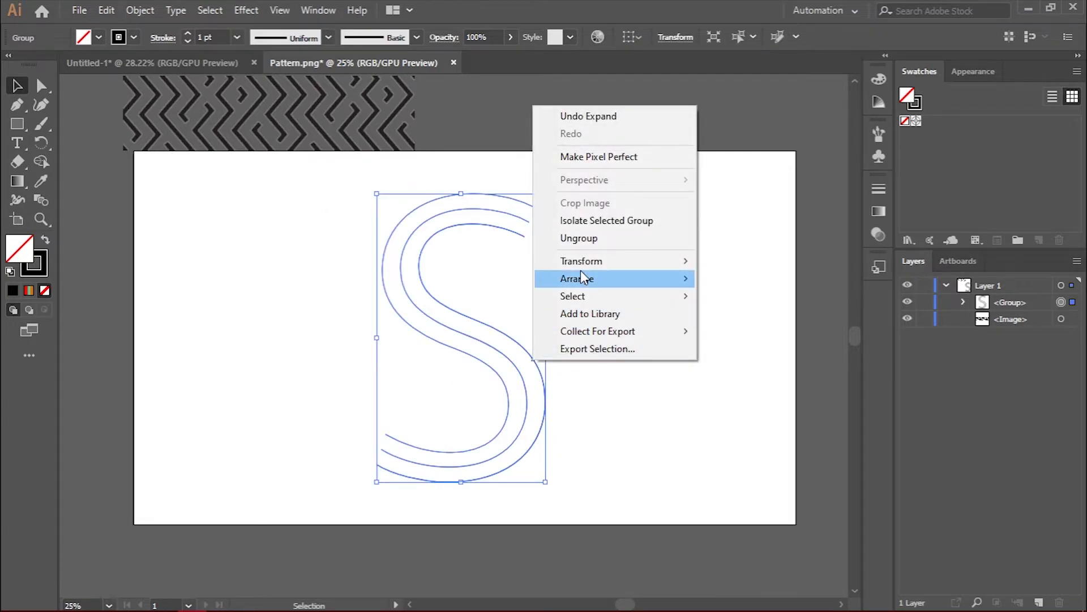
left_click(611, 238)
left_click(610, 395)
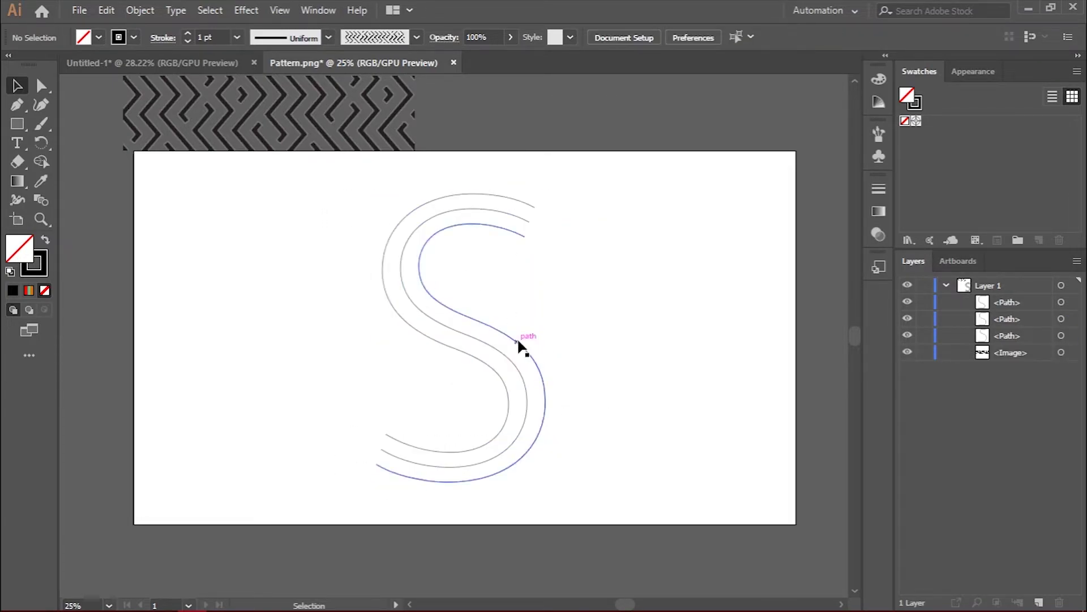
left_click(518, 340)
key("Delete")
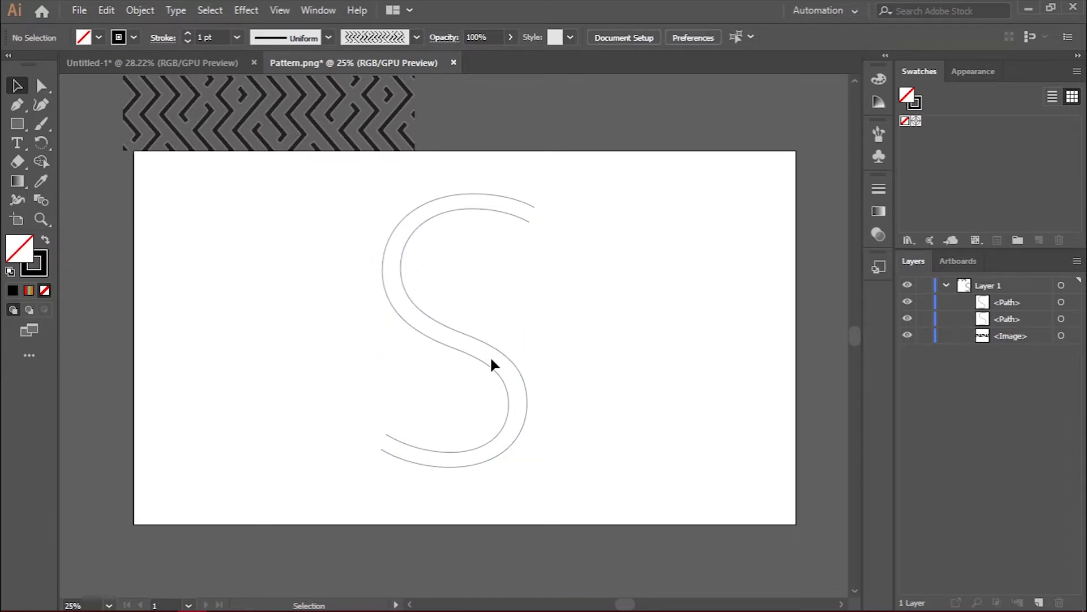
left_click(485, 362)
key("Delete")
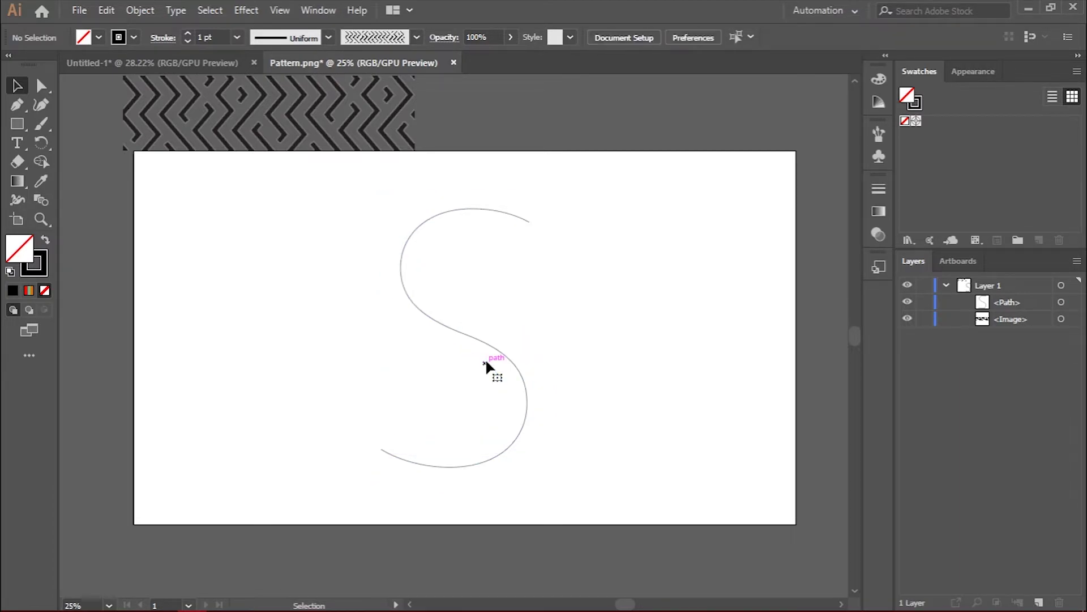
Remove the duplicate path and apply the zigzag brush at 0.5 pt stroke weight.
left_click(494, 348)
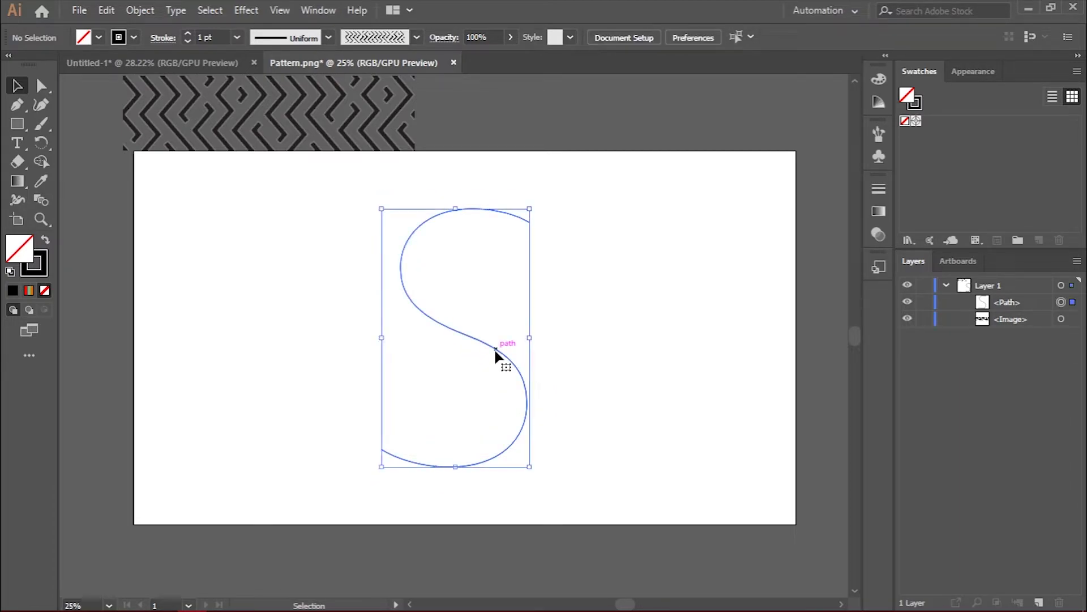
left_click(881, 135)
left_click(805, 190)
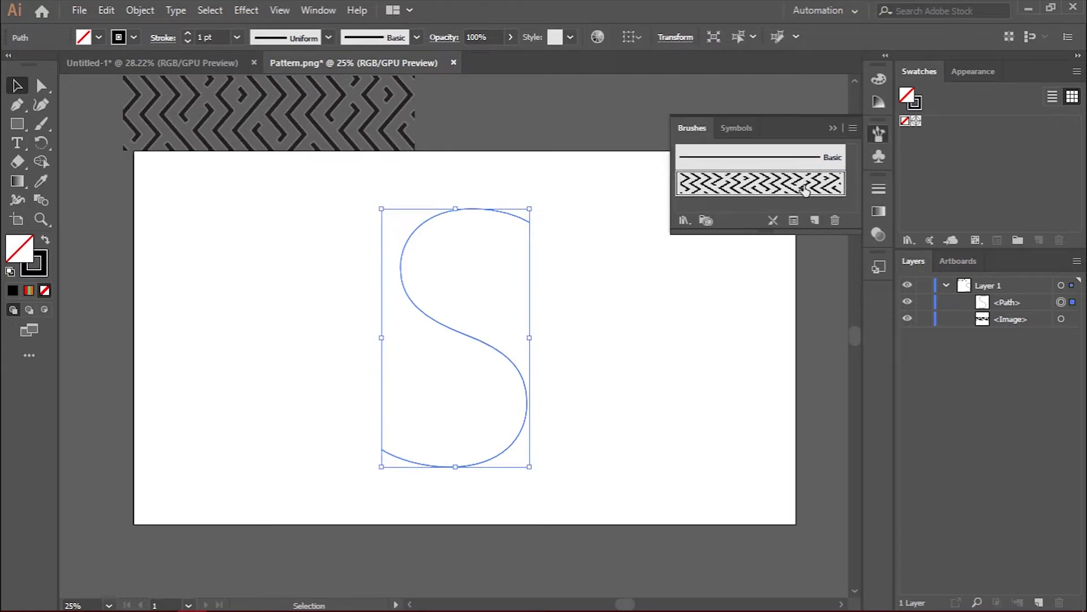
left_click(189, 39)
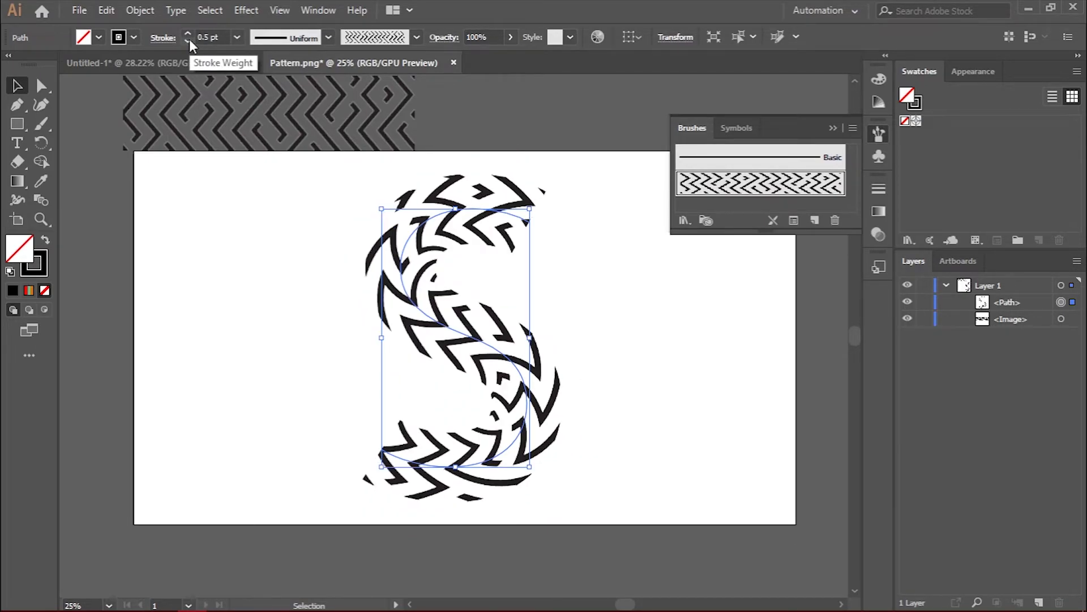
left_click(833, 129)
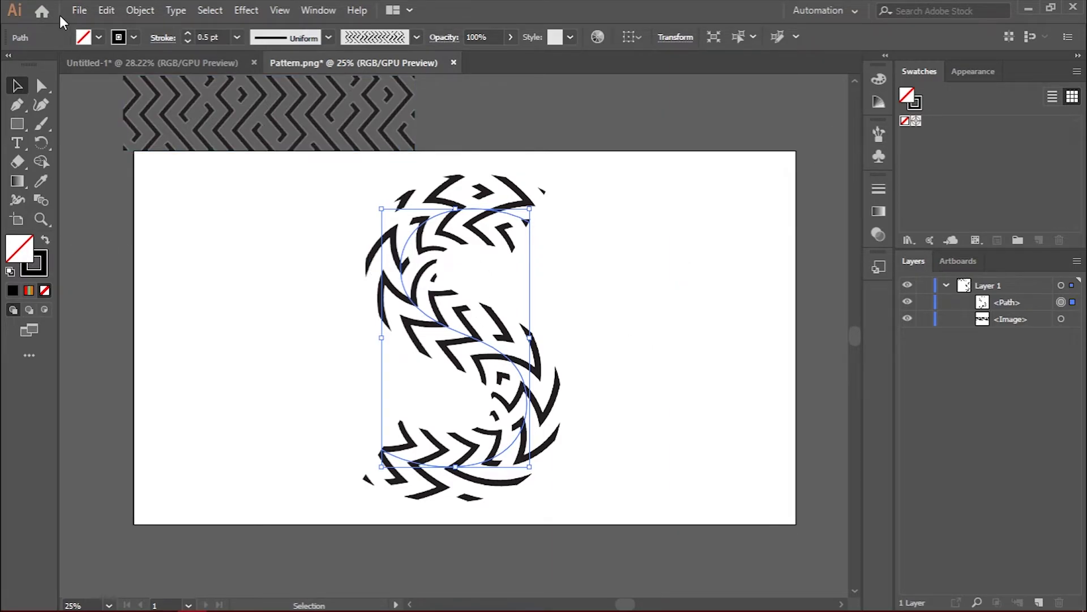
Reselect the brushed S path.
left_click(108, 11)
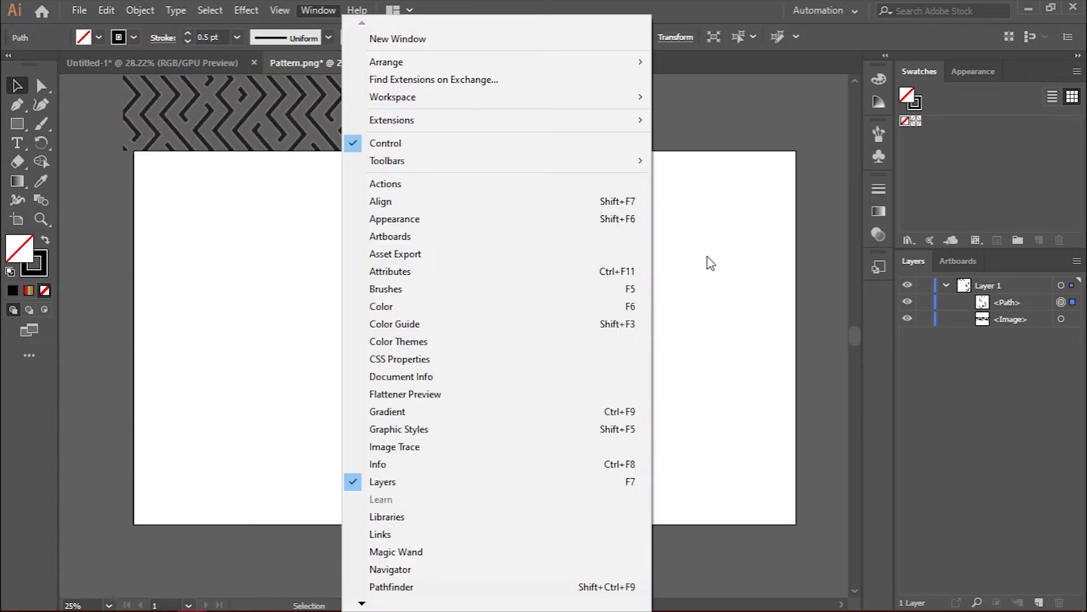
left_click(709, 259)
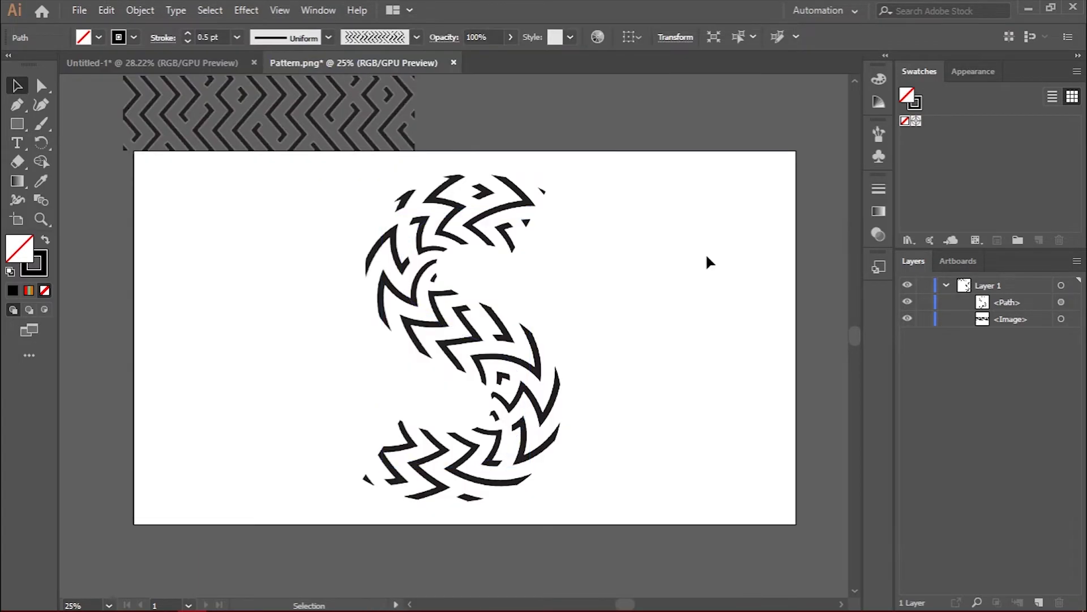
left_click(419, 253)
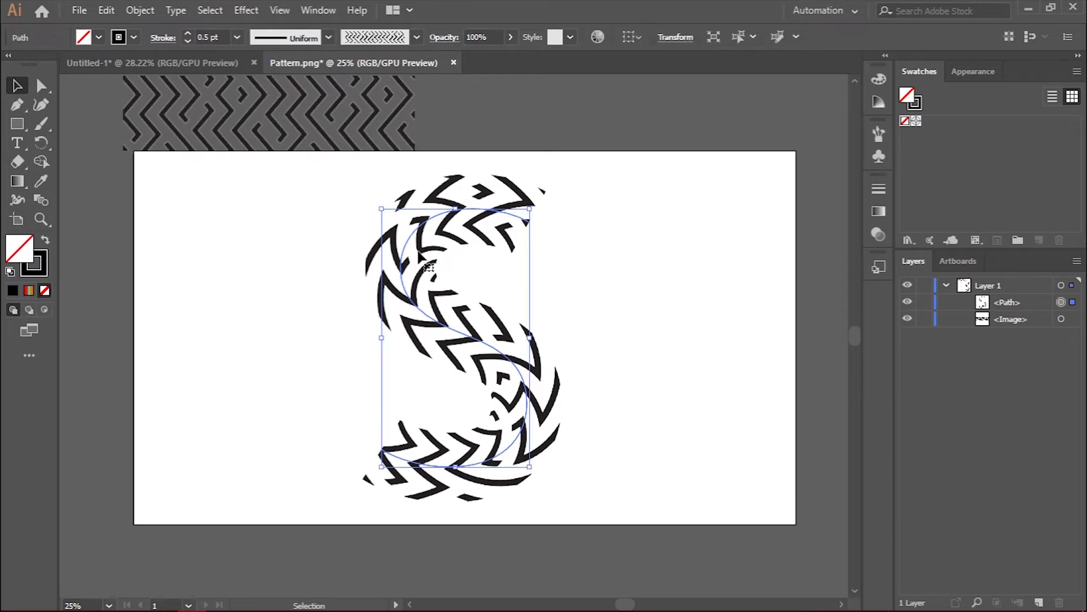
left_click(107, 10)
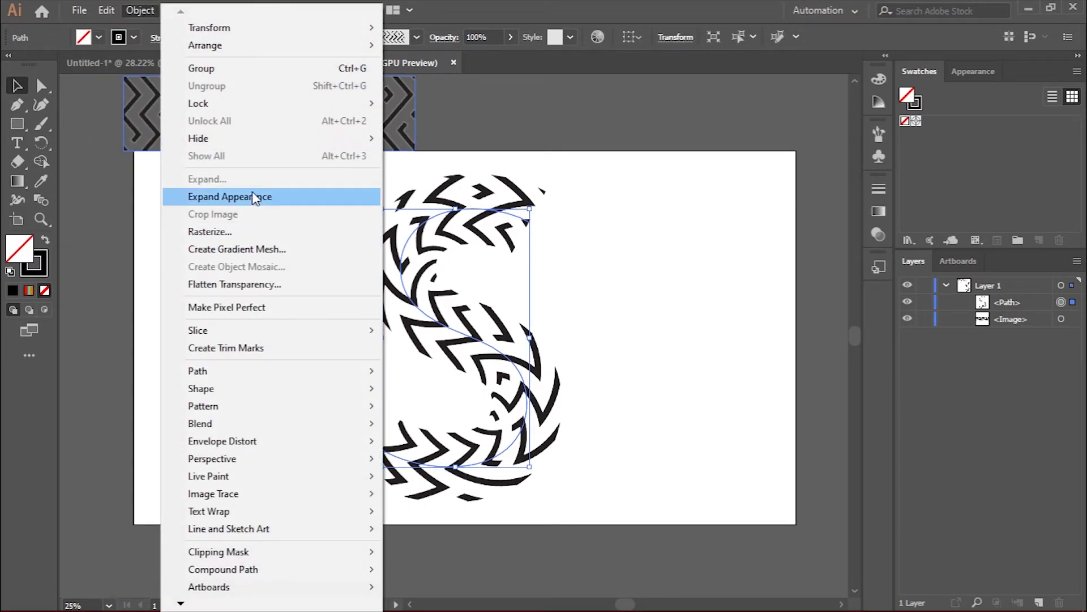
Expand the S's appearance, image-trace and expand it, and reveal the traced group's layers.
left_click(253, 196)
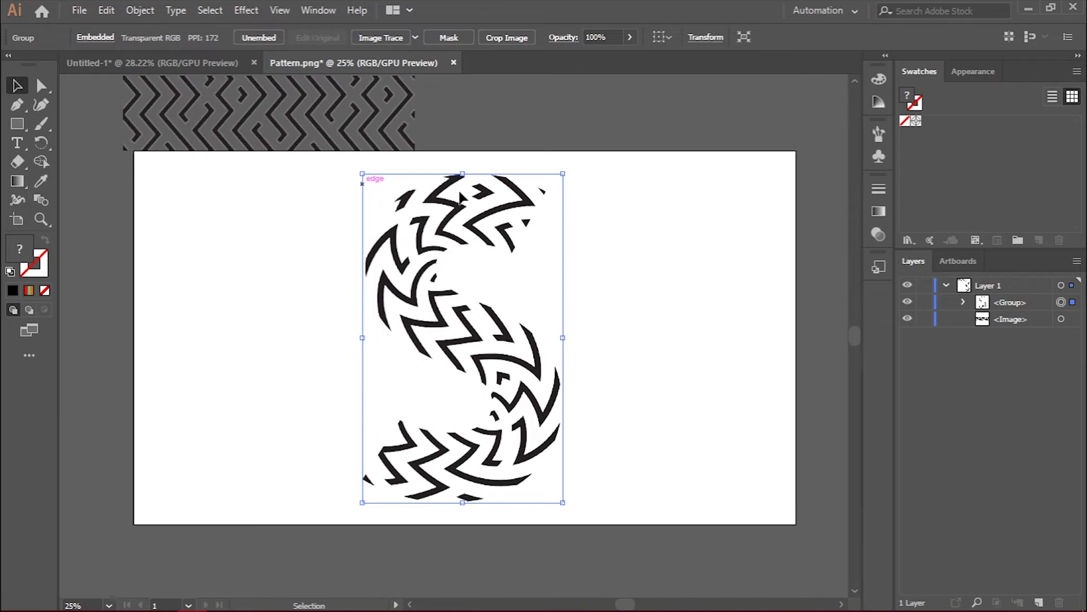
left_click(399, 37)
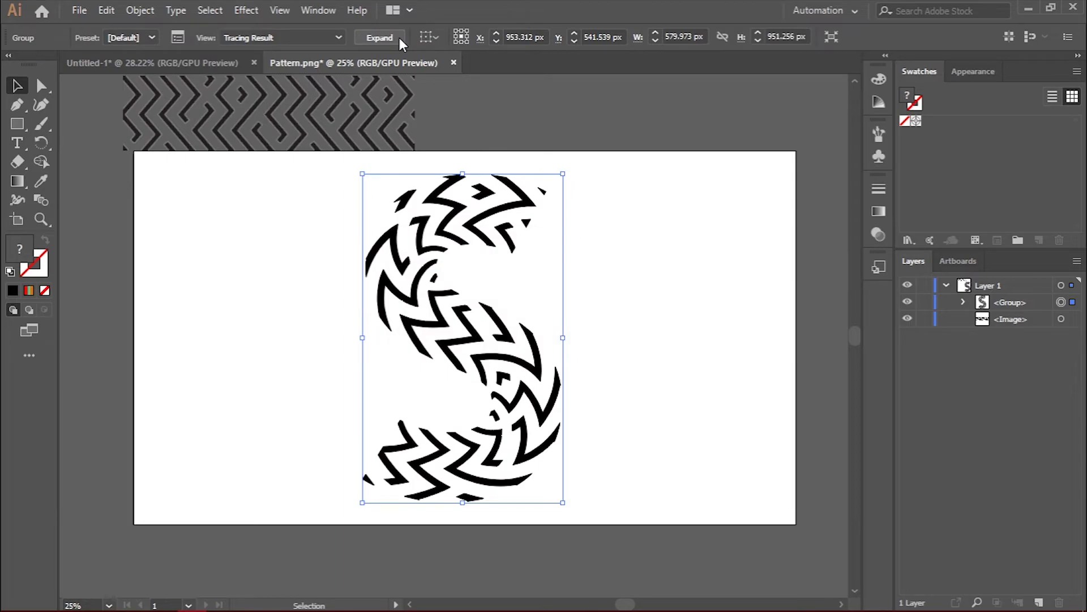
left_click(399, 37)
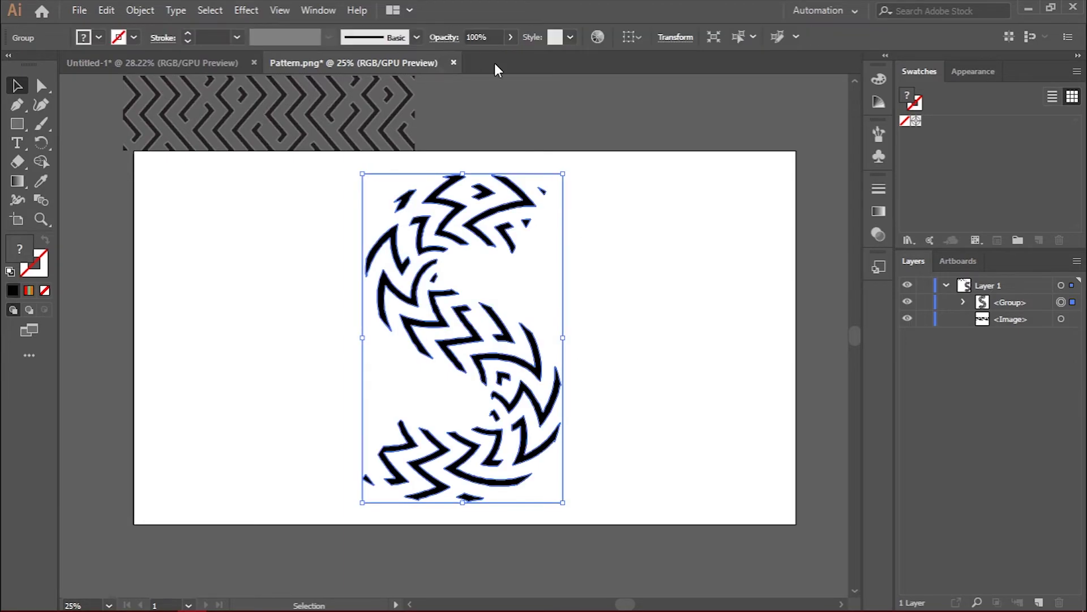
left_click(961, 302)
Delete the white background shape from the traced group via the Layers trash.
left_click(981, 318)
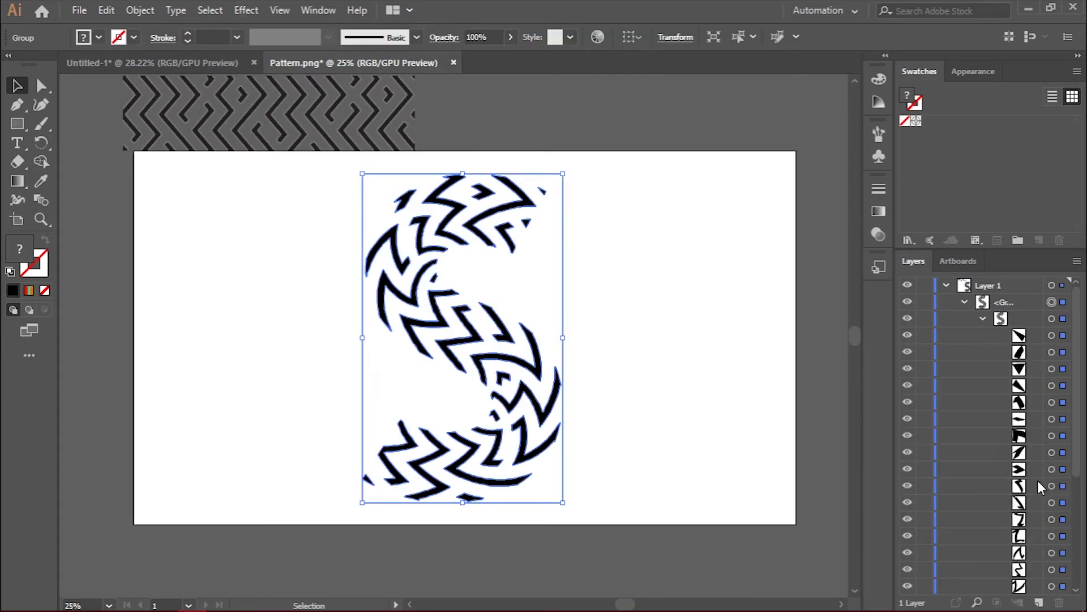
scroll(1038, 481, "down", 5)
left_click_drag(1024, 559, 1058, 597)
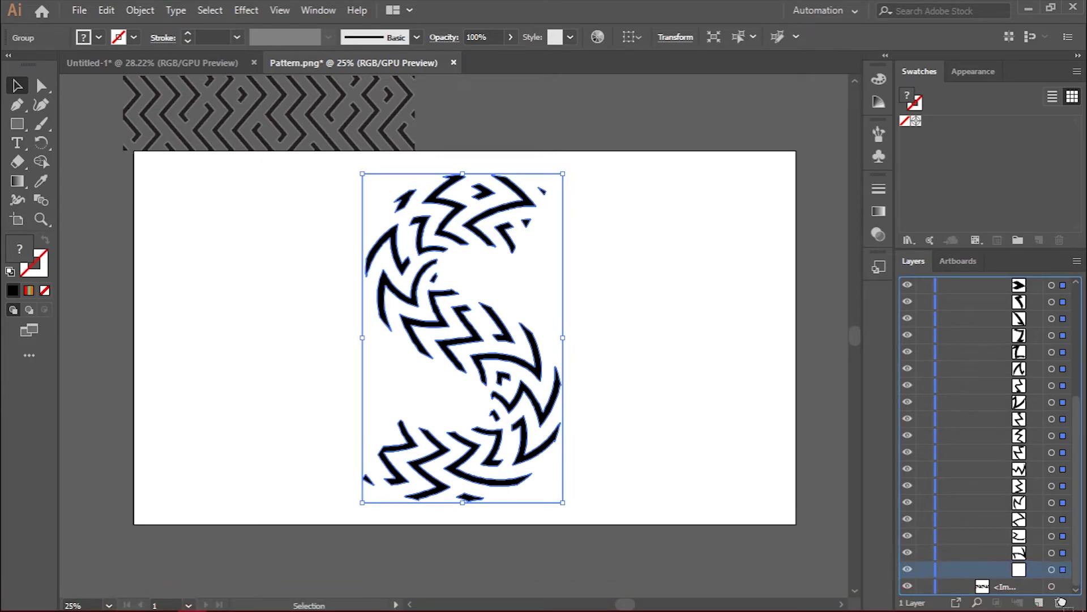
left_click_drag(1058, 597, 1059, 602)
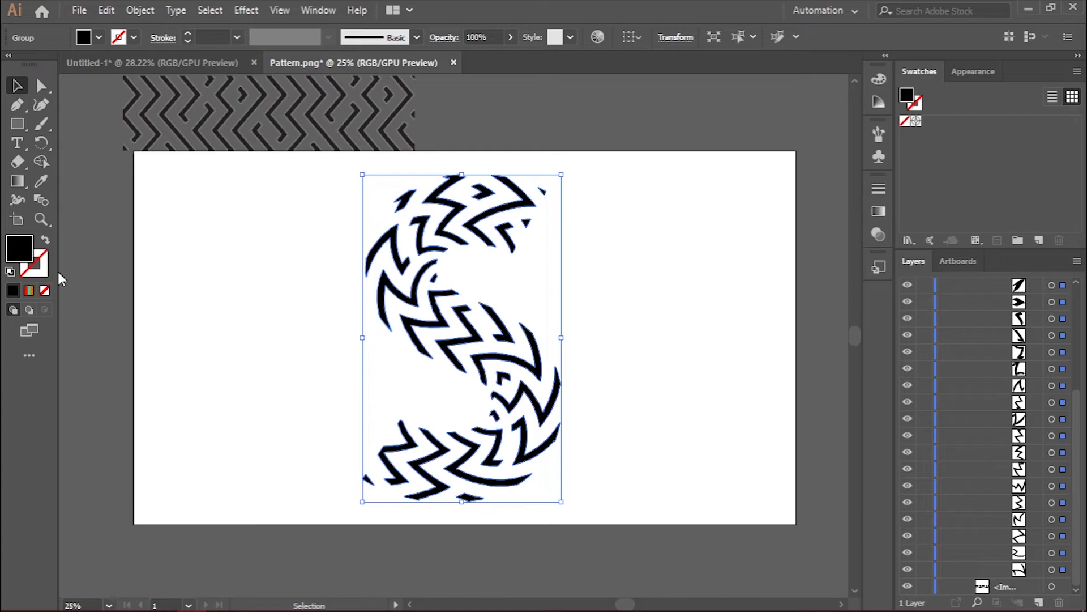
Fill the S shapes with a red-to-orange linear gradient, midpoint shifted toward red.
left_click(878, 212)
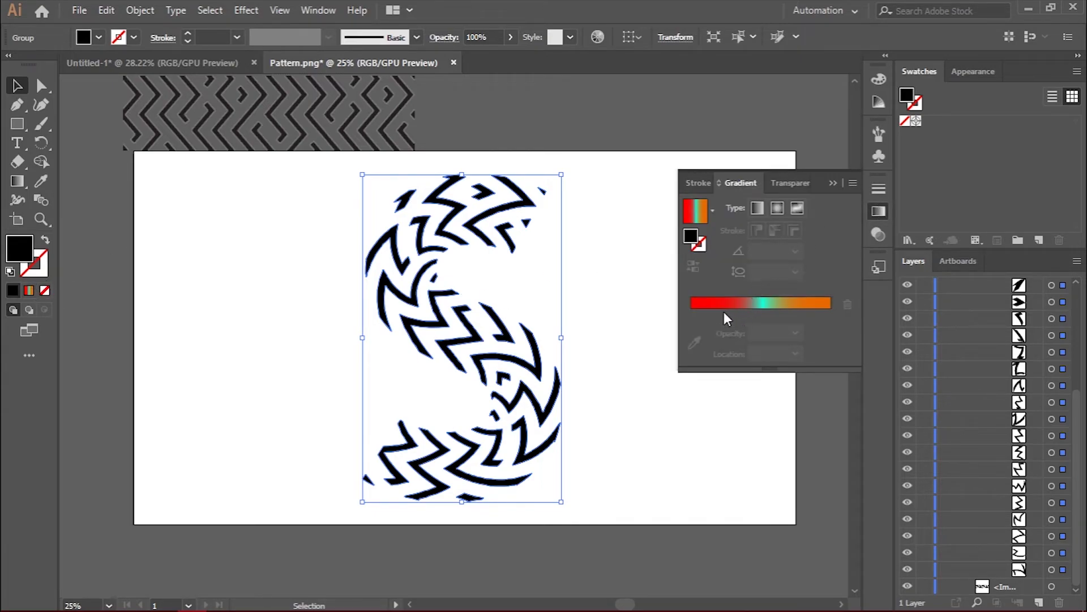
left_click(758, 208)
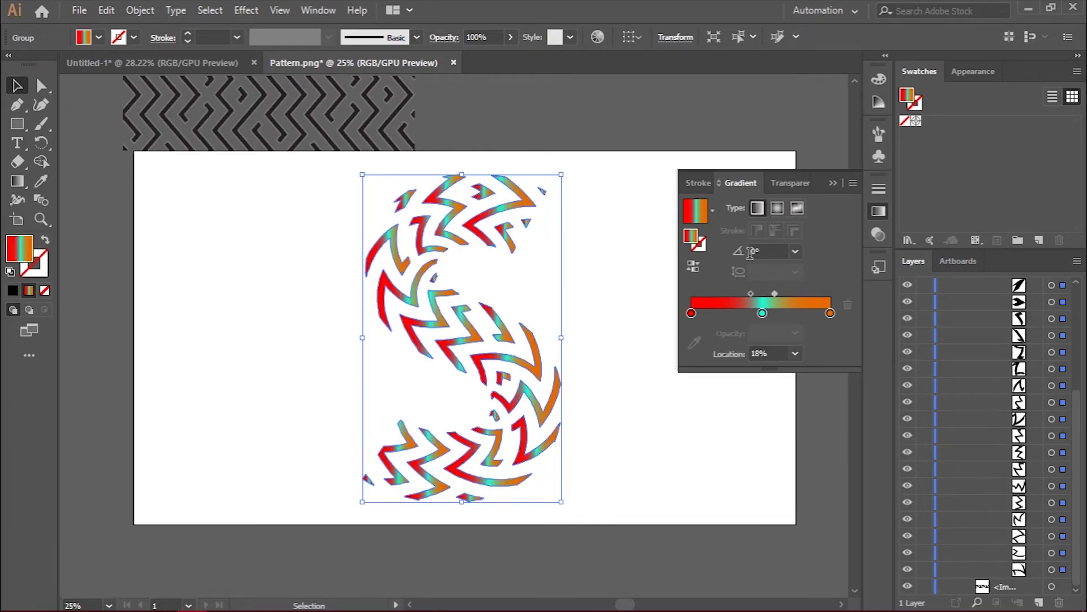
left_click(764, 314)
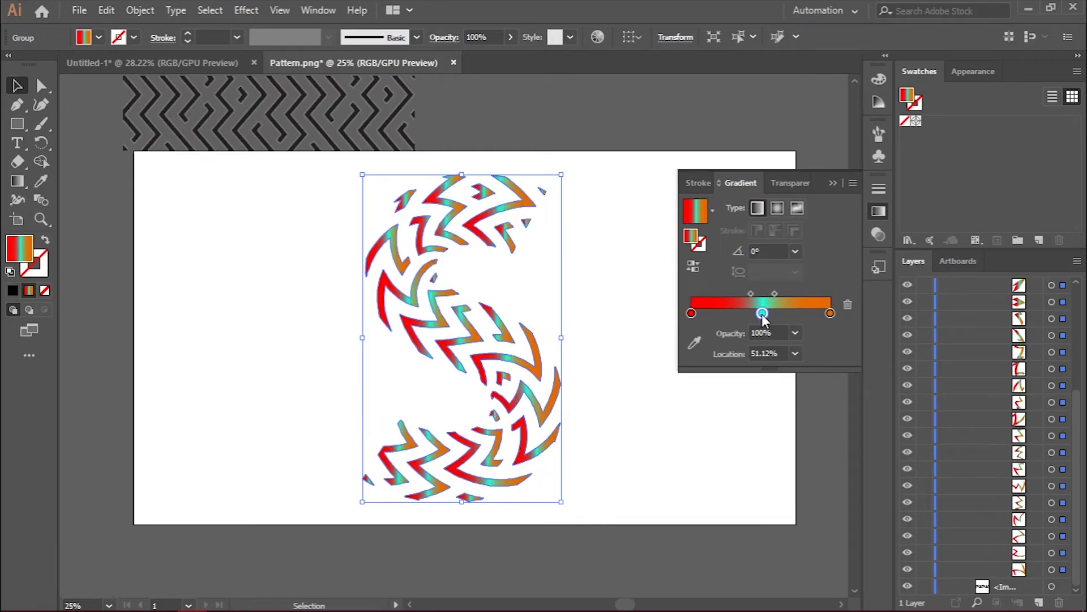
left_click(848, 306)
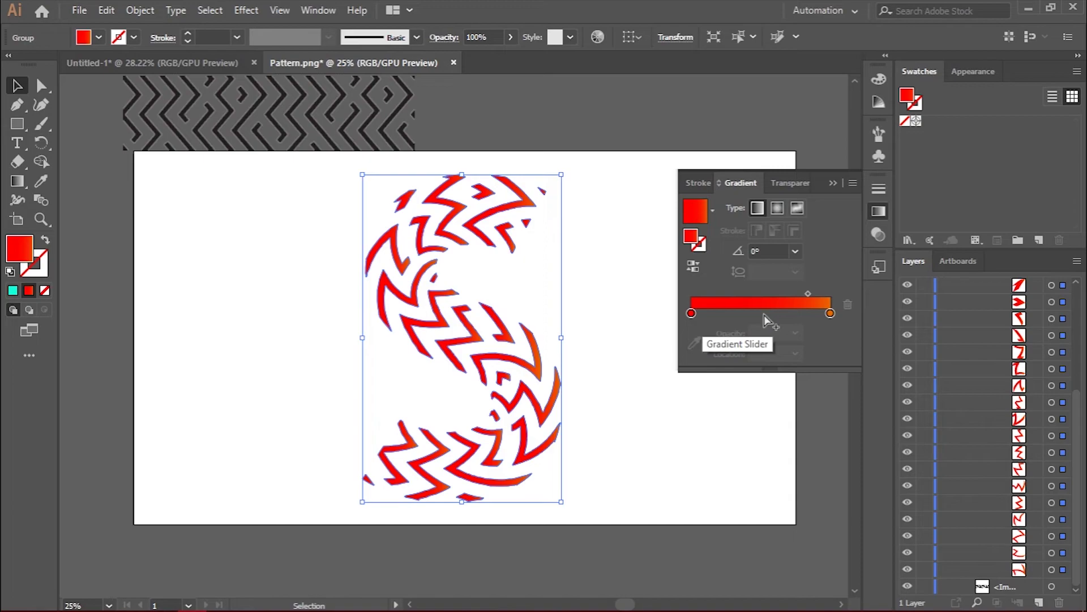
left_click_drag(808, 293, 751, 295)
left_click(607, 308)
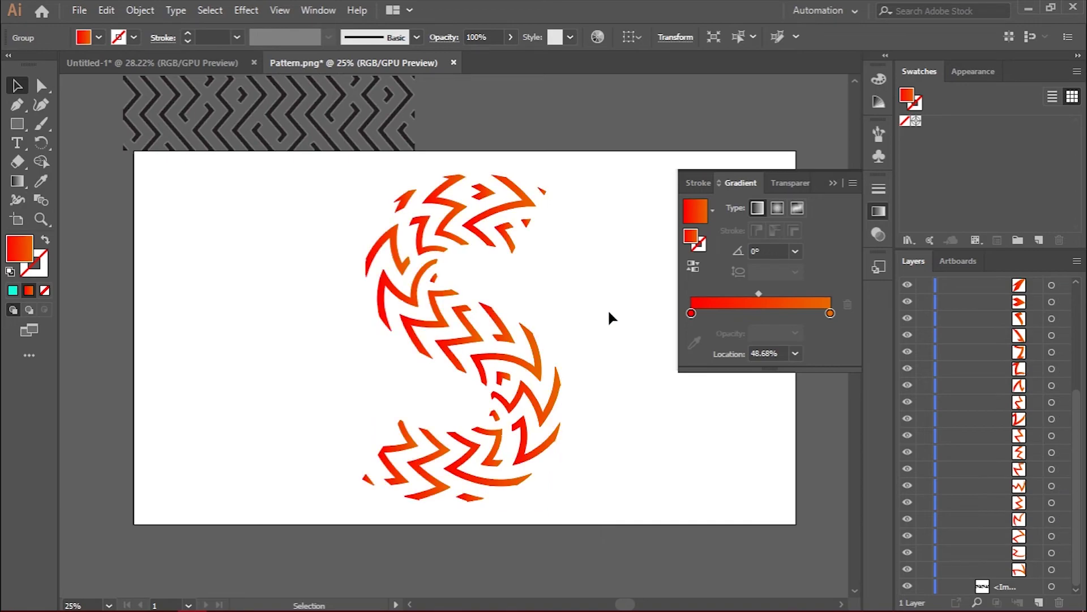
Give the selected S chevron group a black 5 pt stroke, then deselect and collapse the Gradient panel.
left_click(518, 335)
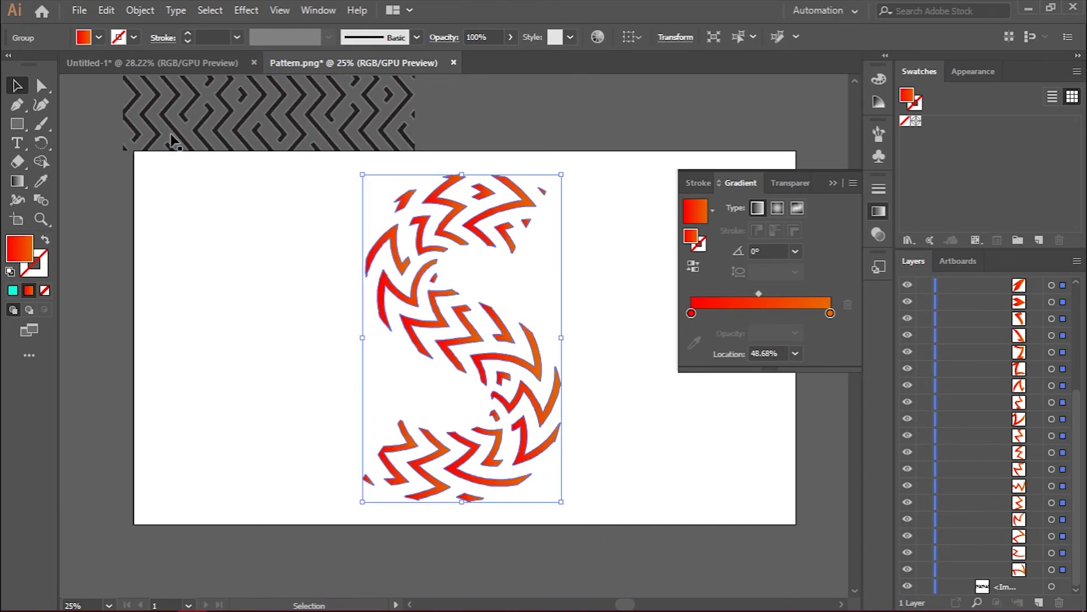
left_click(187, 33)
left_click(188, 34)
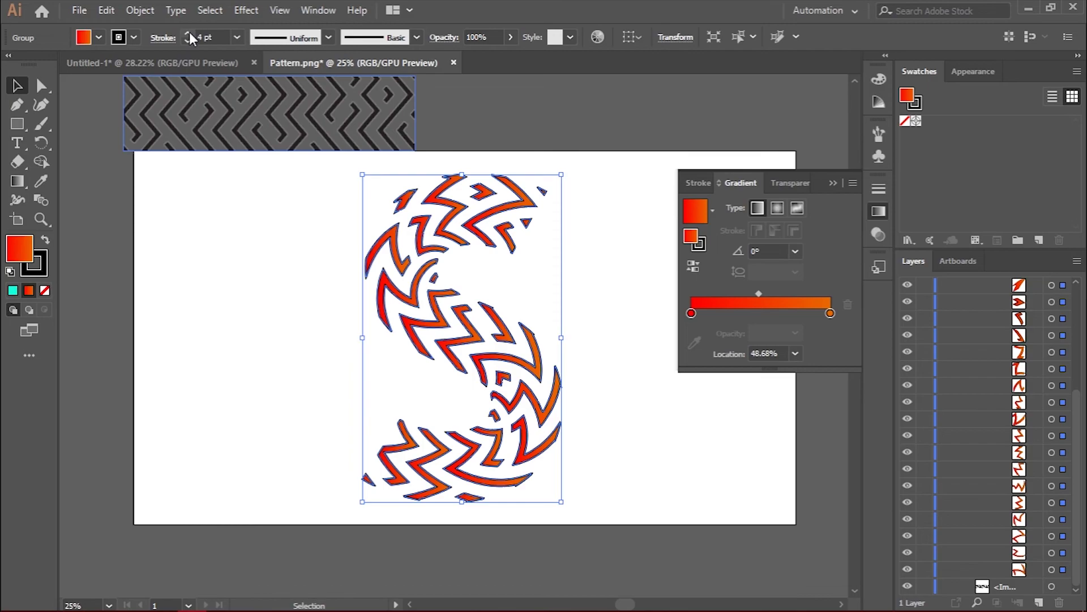
left_click(188, 33)
left_click(636, 341)
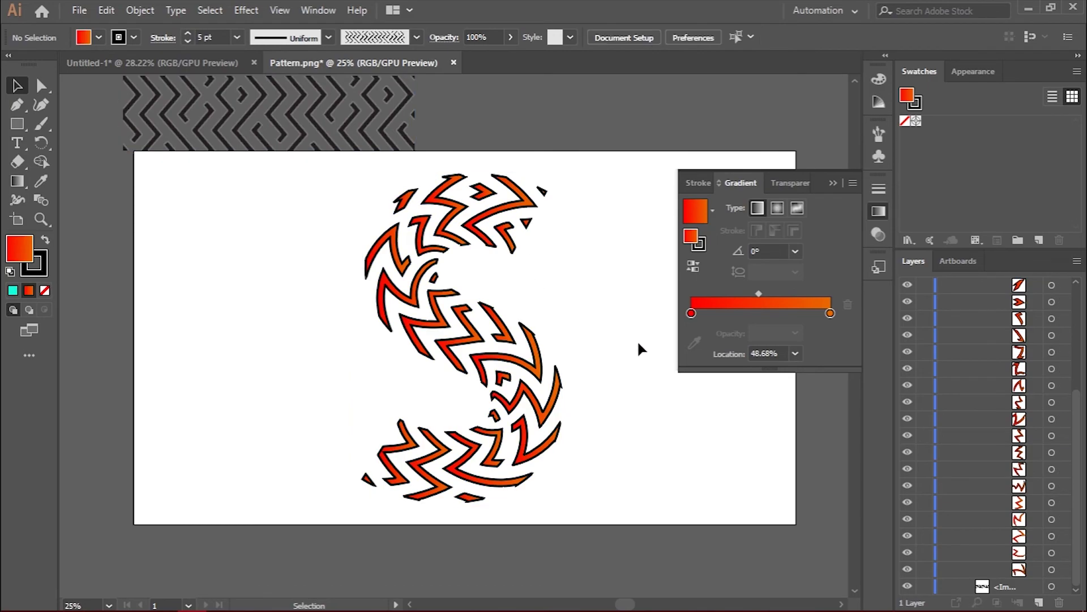
left_click(832, 185)
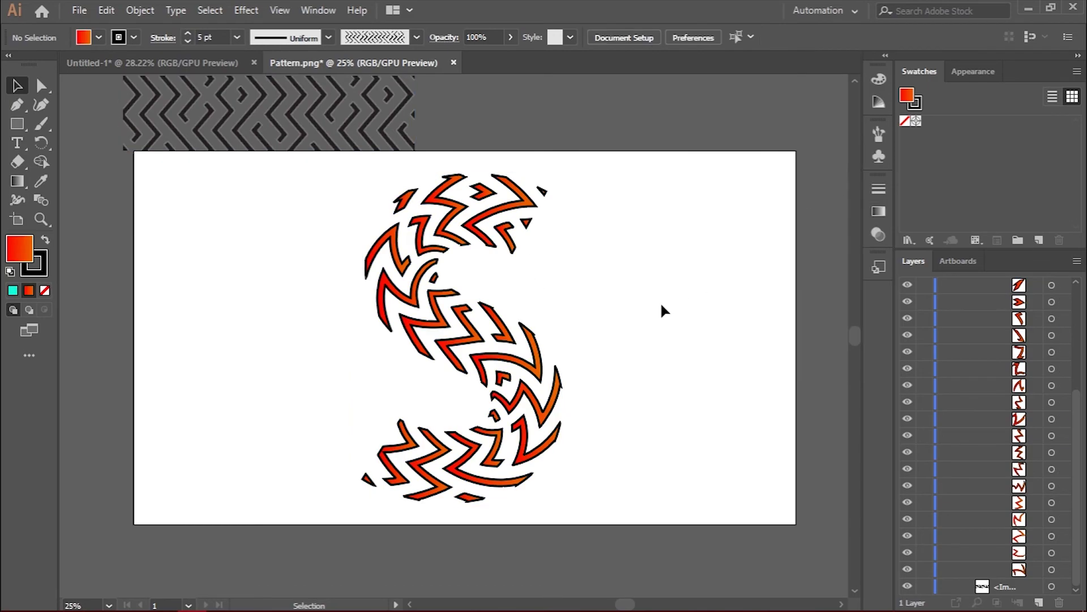